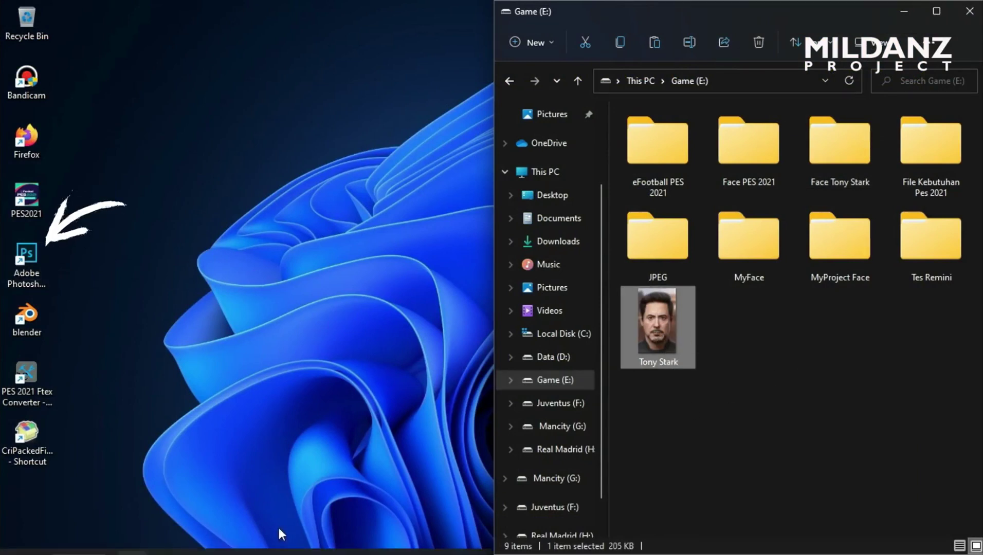
Step: Switch to Firefox and open the remove.bg image upload page
left_click(452, 540)
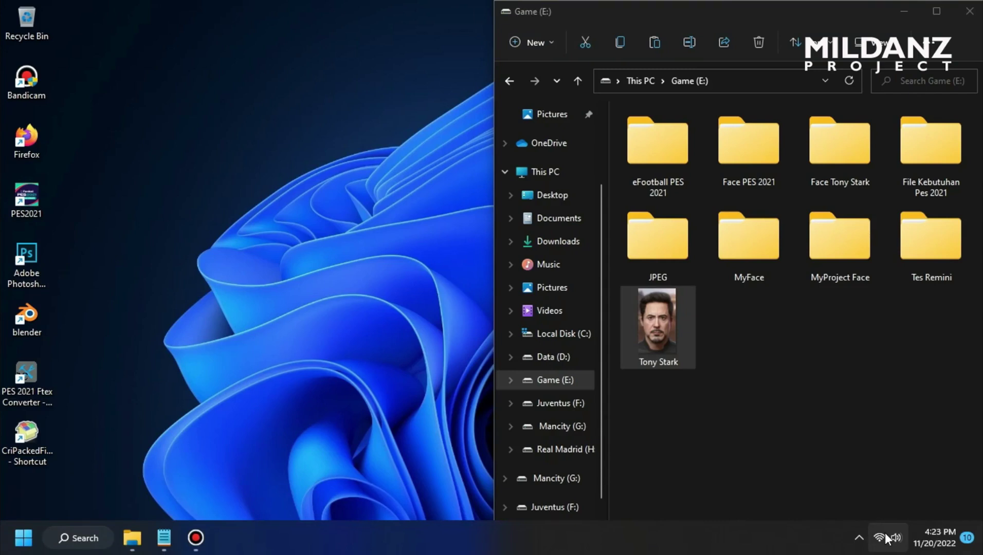
double_click(27, 142)
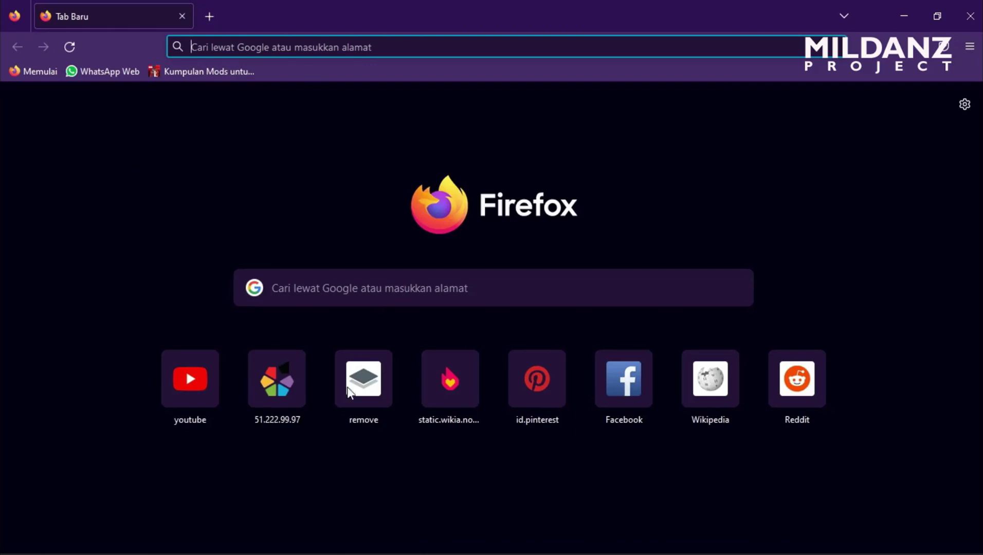
left_click(363, 391)
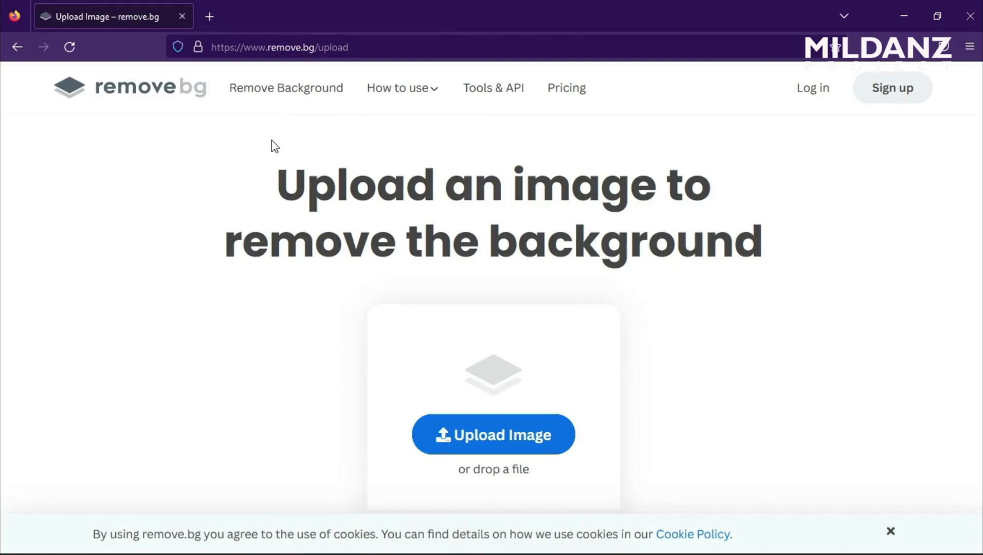
Step: Upload the Tony Stark image from the Game (E:) drive to remove.bg for background removal
left_click(488, 440)
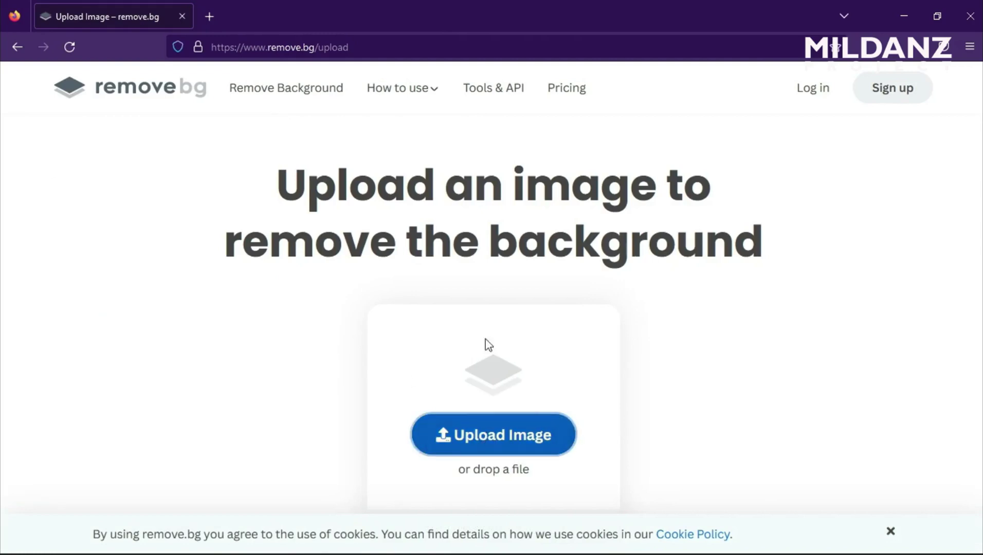
left_click(54, 262)
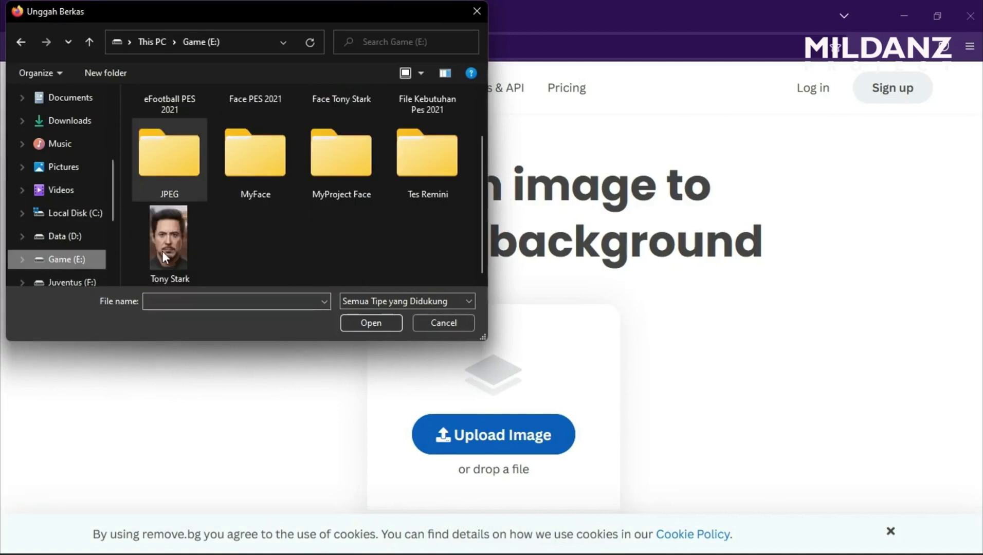
left_click(162, 251)
left_click(388, 326)
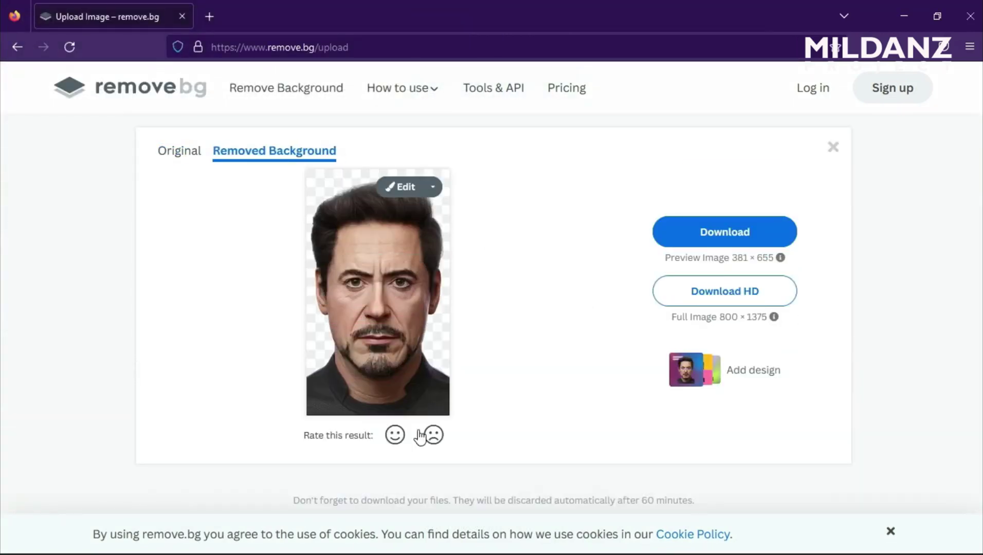
Step: Download the preview-size image without its background and move Tony_Stark-removebg-preview from Downloads to the Game (E:) drive
left_click(736, 241)
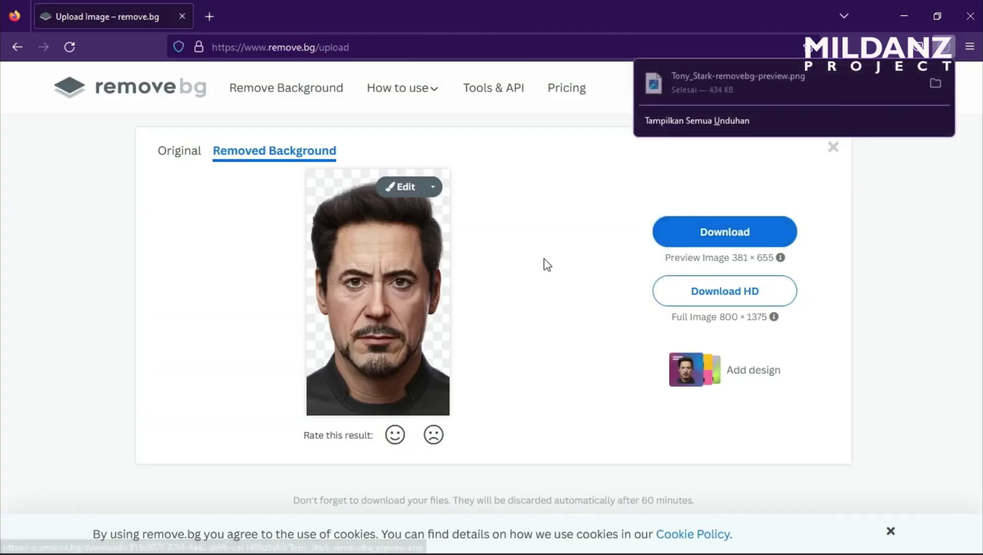
left_click(941, 82)
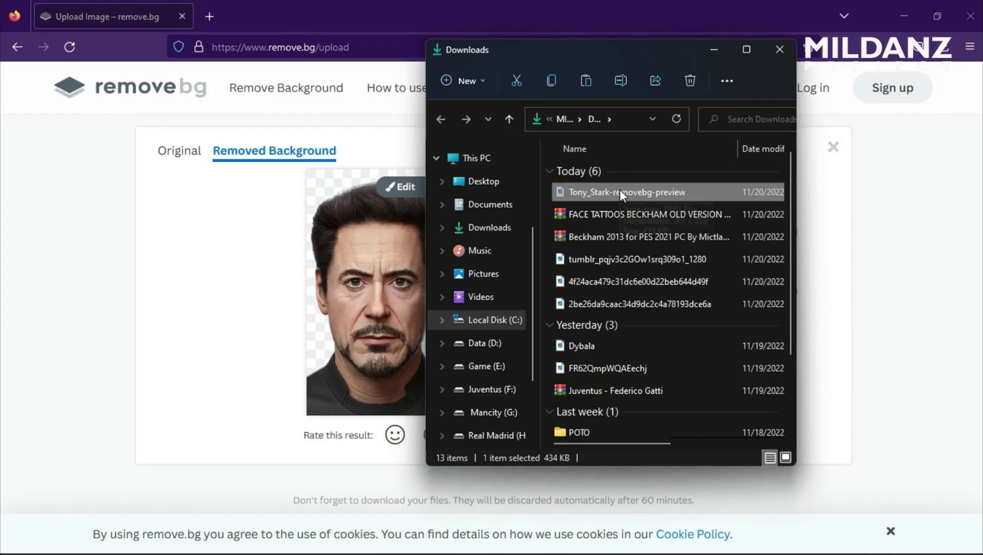
left_click(487, 366)
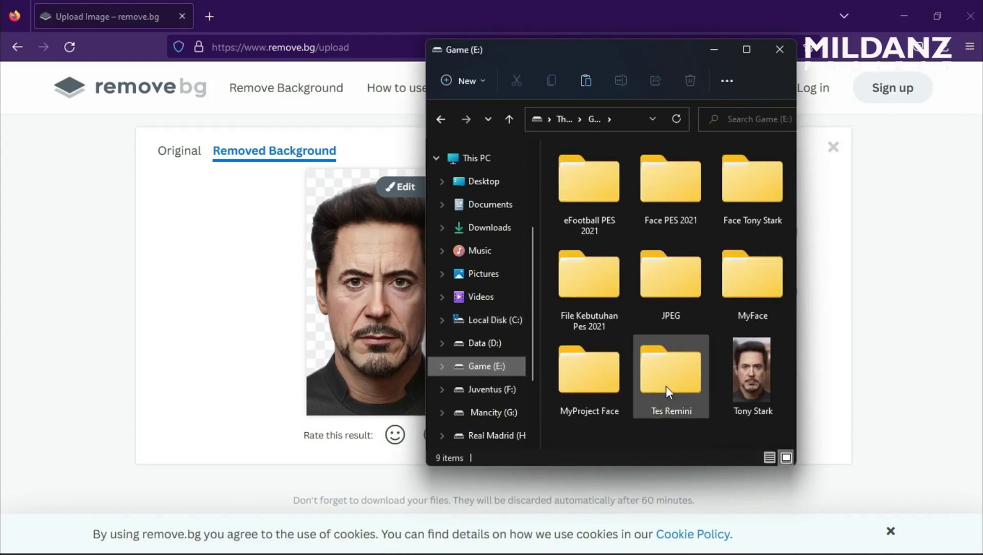
key("ctrl+v")
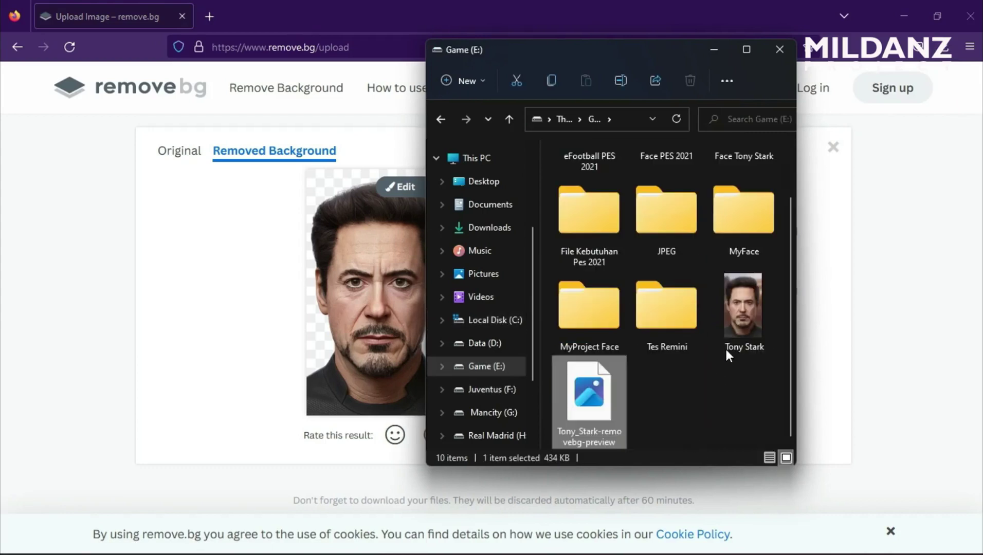
left_click(745, 50)
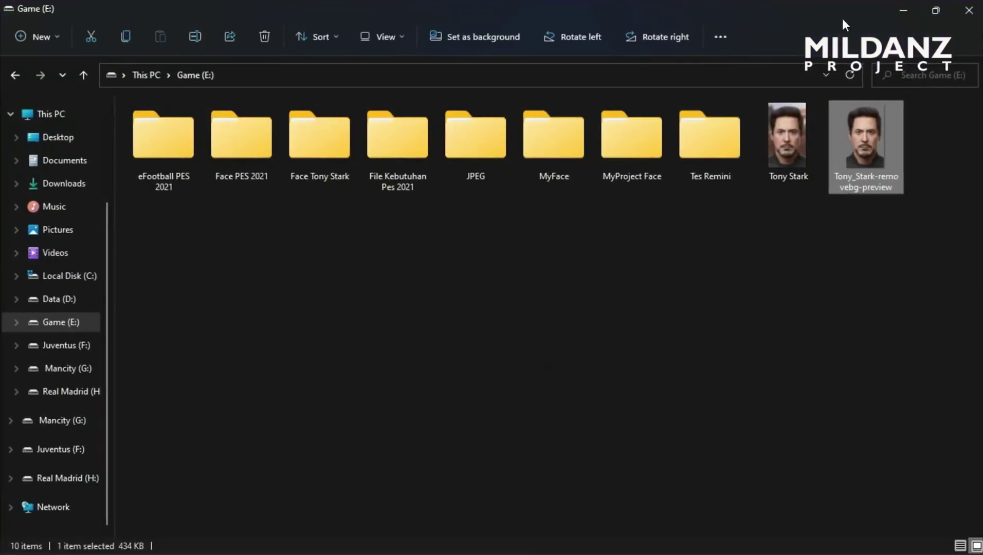
left_click(942, 11)
left_click(913, 13)
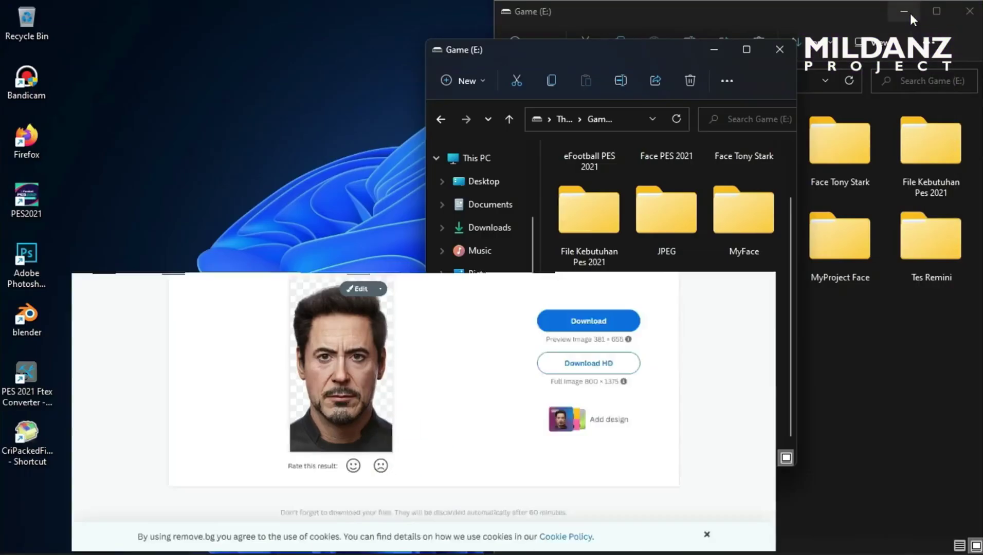
Step: Switch to Photoshop and open Tony_Stark-removebg-preview from the Game (E:) drive
left_click(233, 539)
left_click(36, 9)
left_click(52, 37)
scroll(437, 281, "down", 3)
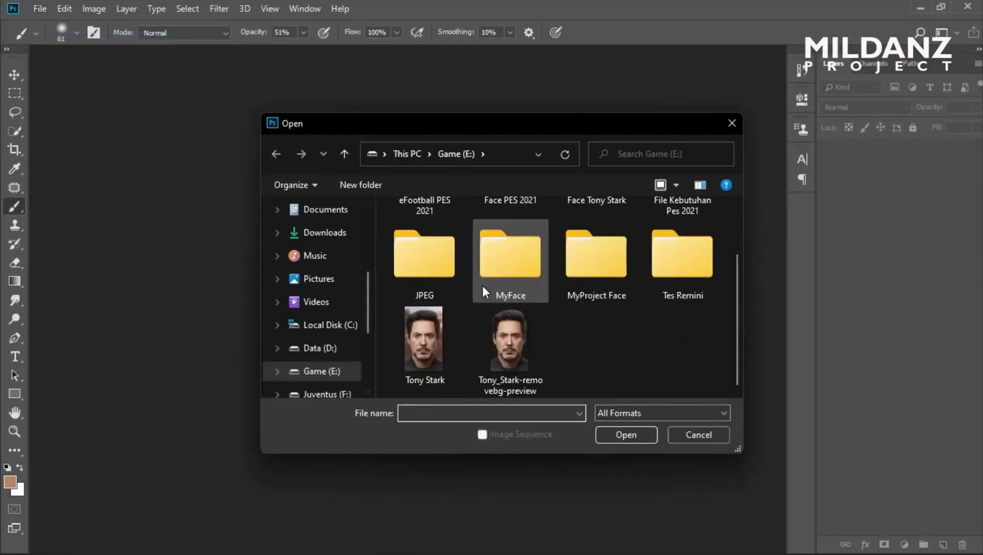
left_click(509, 339)
left_click(612, 436)
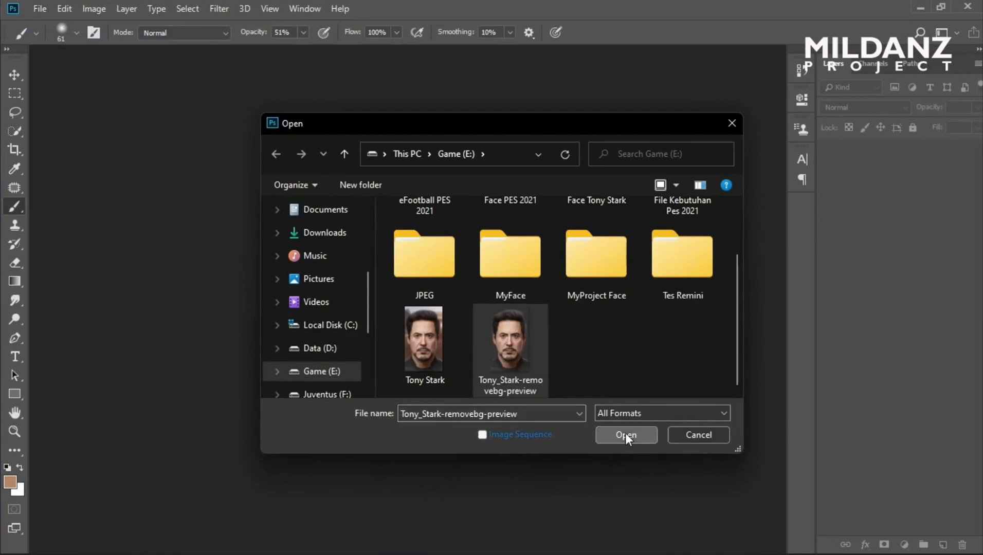
Step: Crop the canvas to a 128:128 ratio, making a square that frames the whole head down to the collar
left_click(14, 150)
type("1")
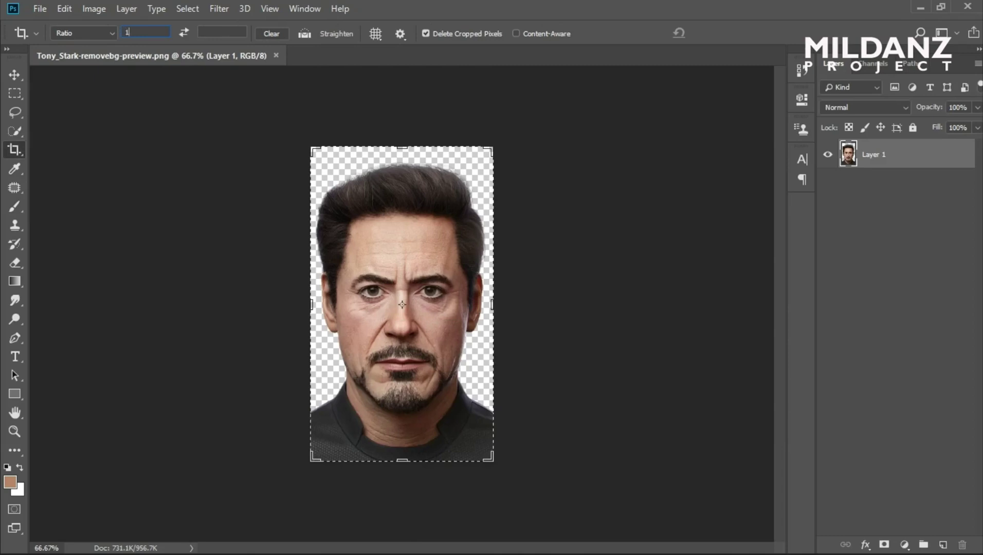
type("28")
left_click(231, 32)
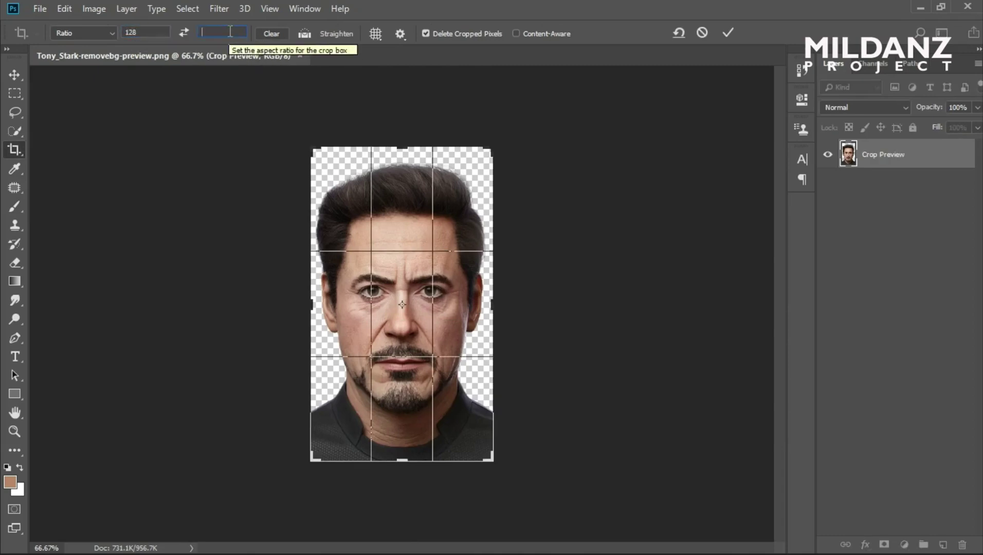
type("128")
left_click_drag(315, 214, 536, 440)
left_click_drag(461, 380, 466, 399)
key("Return")
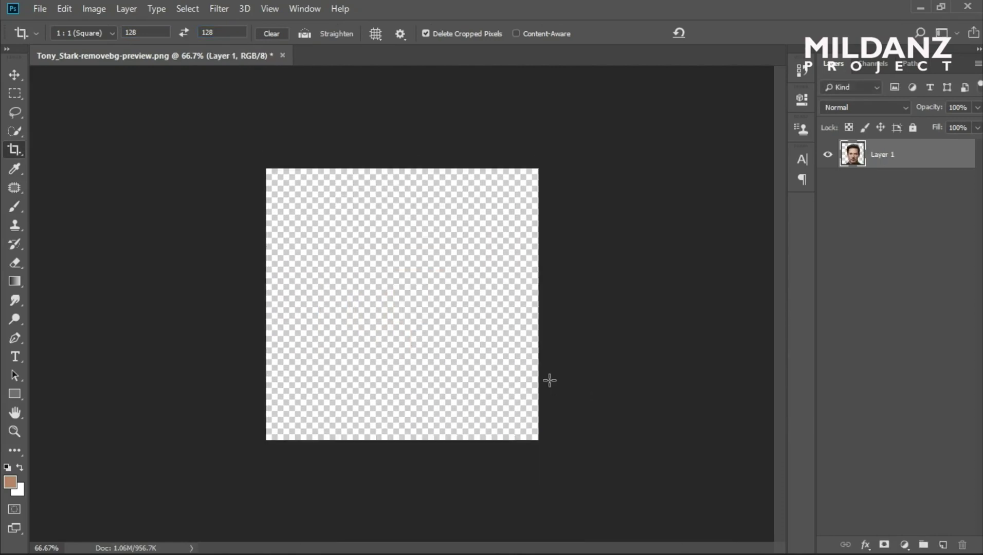
key("v")
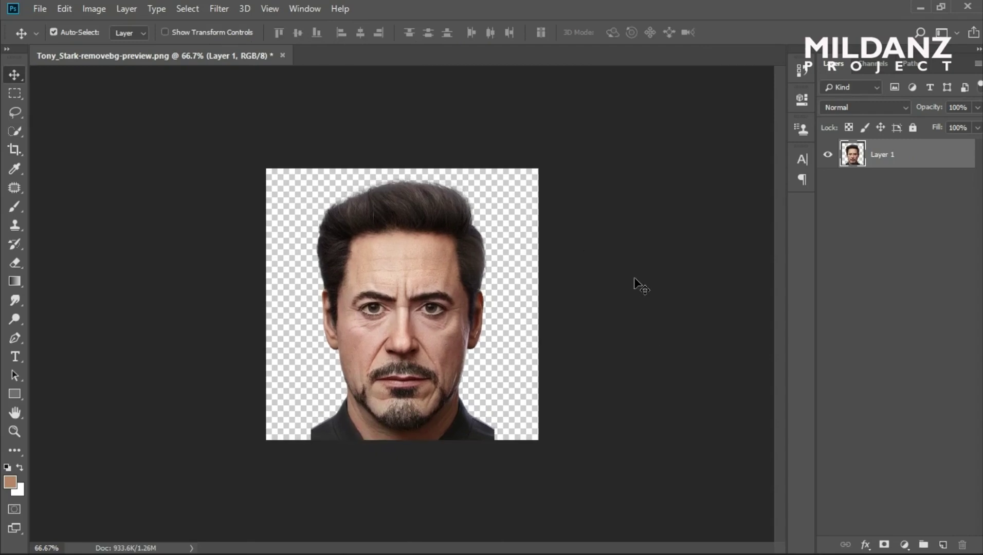
Step: Resize the square image to 128 × 128 pixels
left_click(89, 8)
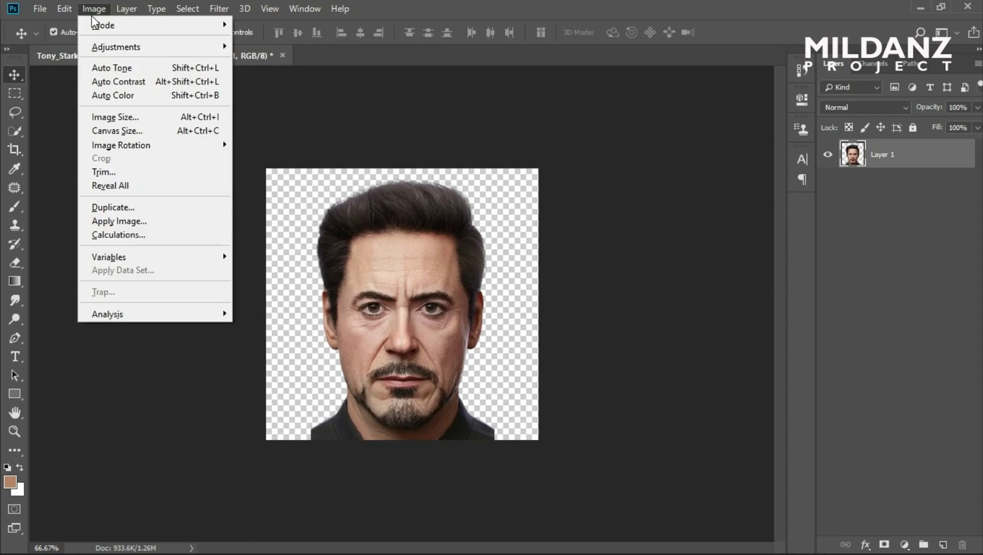
left_click(103, 118)
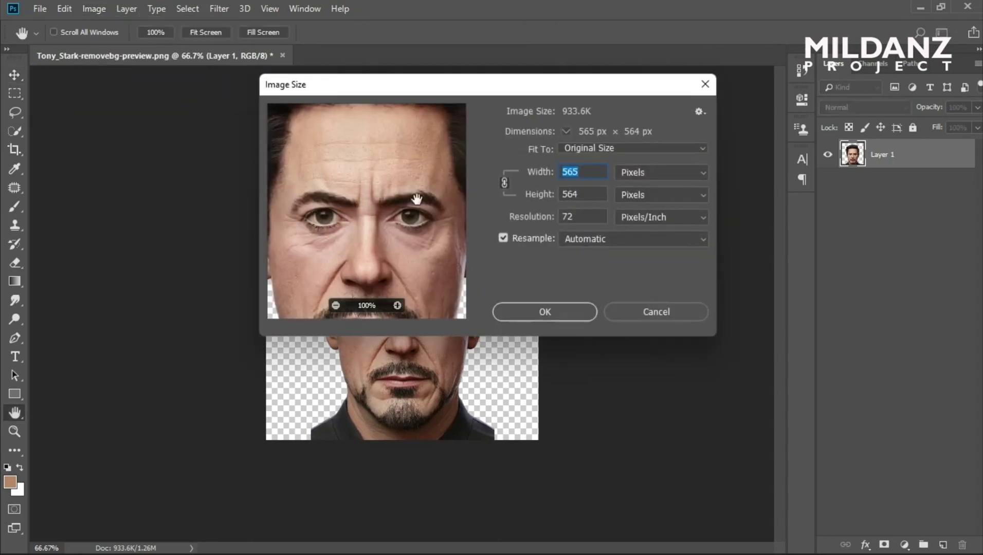
type("128")
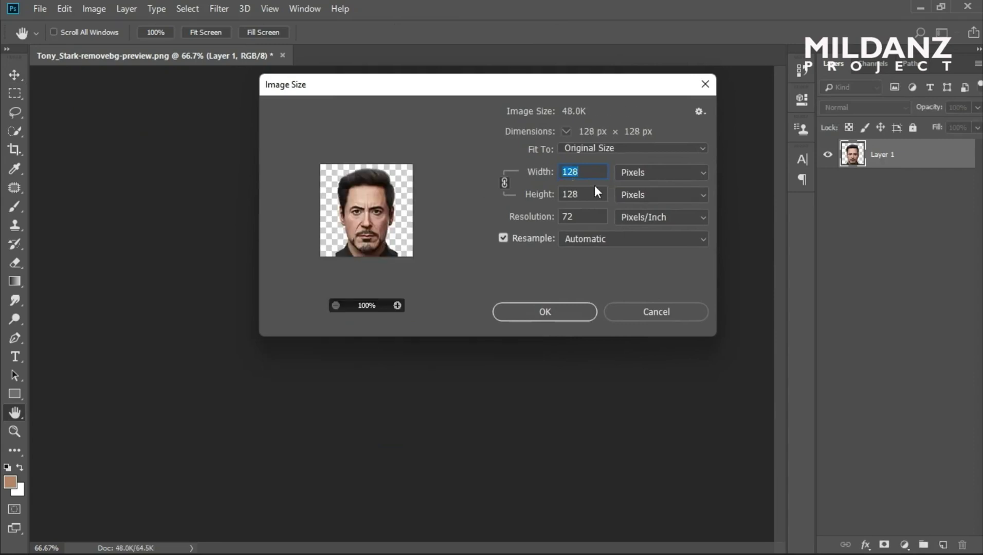
left_click(564, 311)
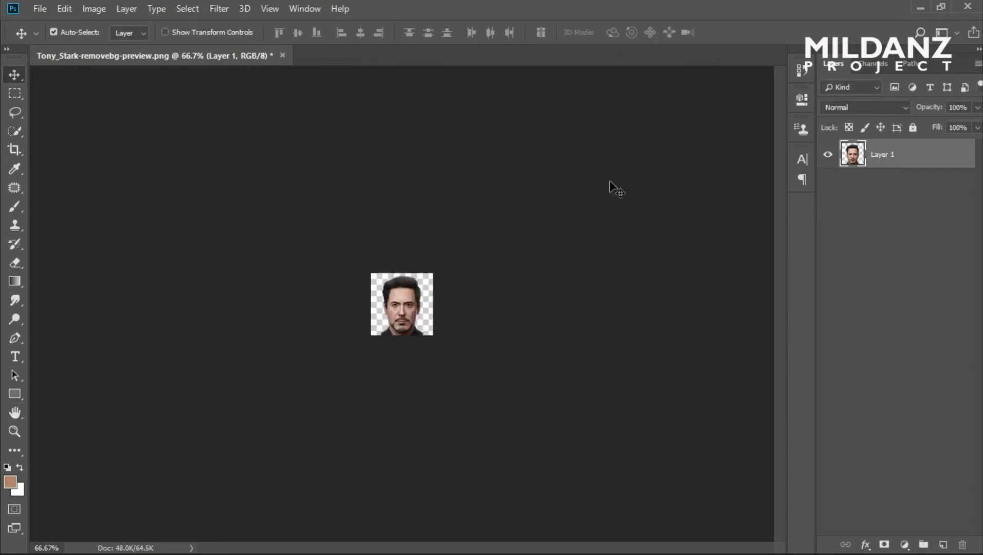
Step: Save the image as a large-file-size PNG named Miniface on Game (E:), and quit without saving the original document
left_click(39, 11)
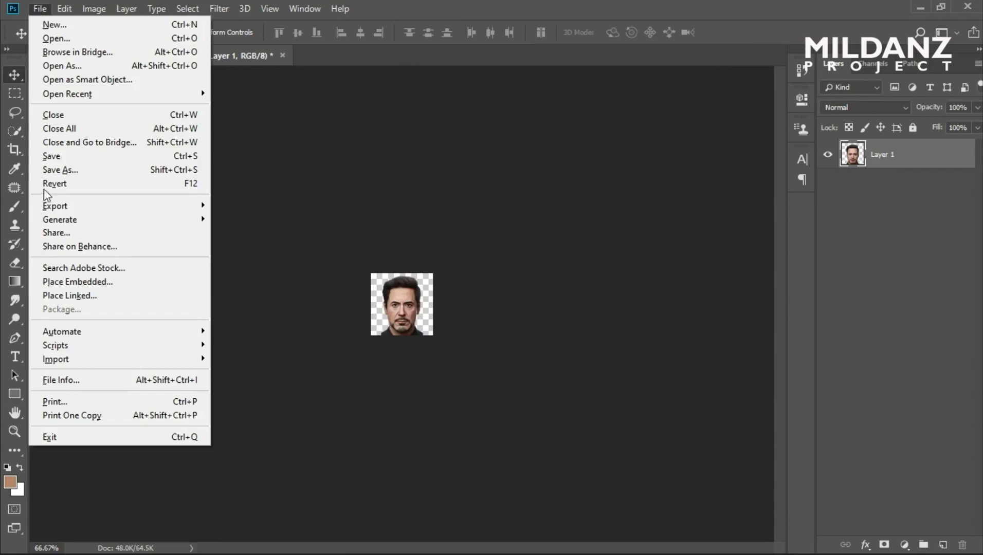
left_click(52, 170)
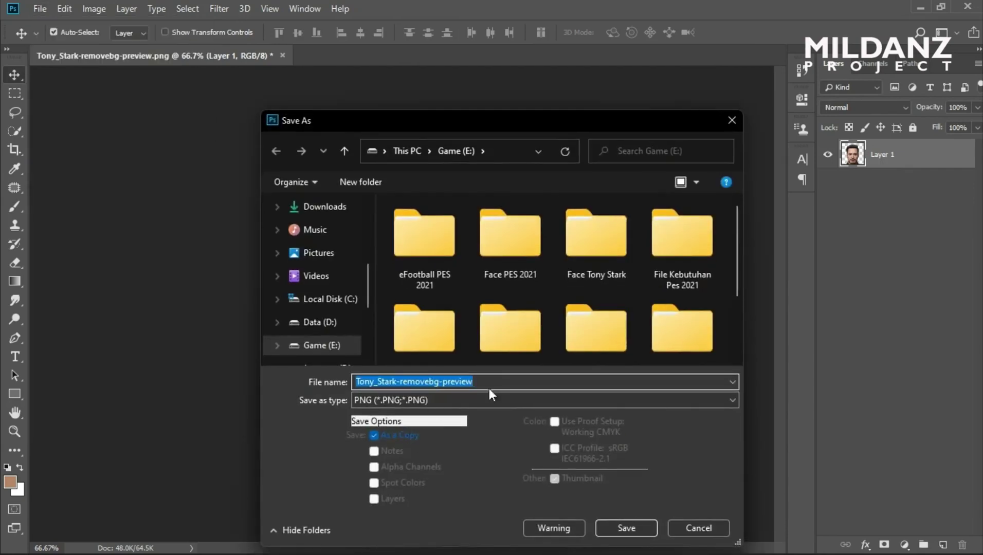
type("Miniface")
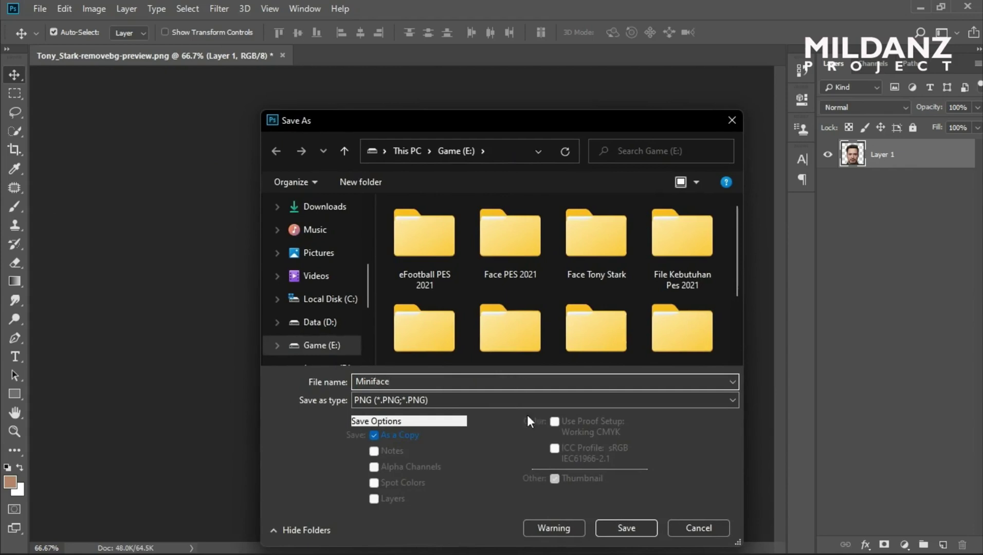
left_click(625, 526)
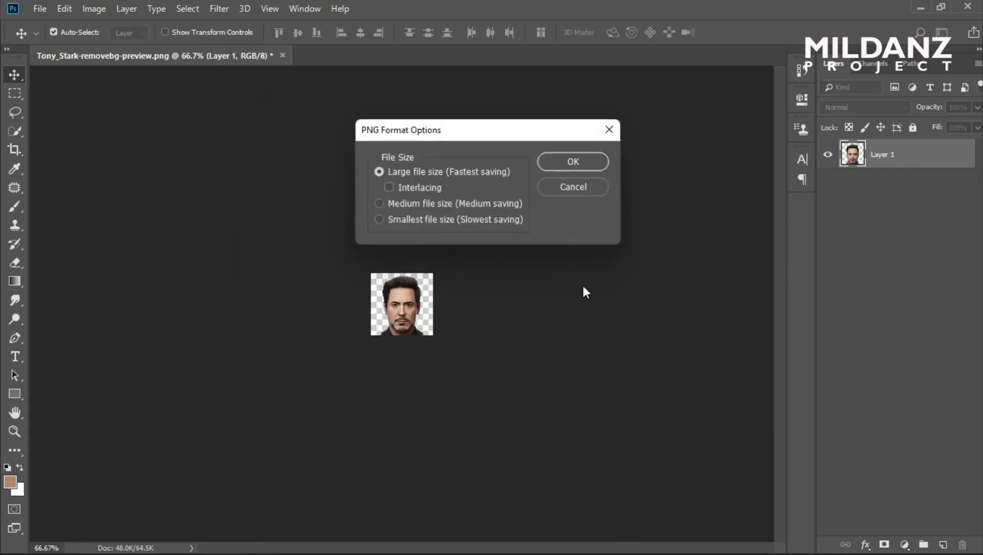
left_click(584, 164)
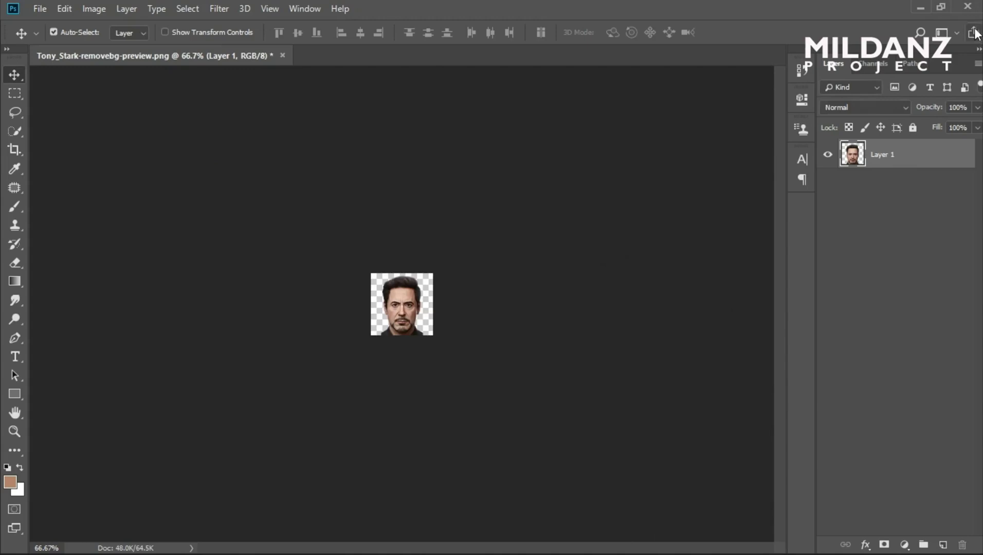
left_click(968, 6)
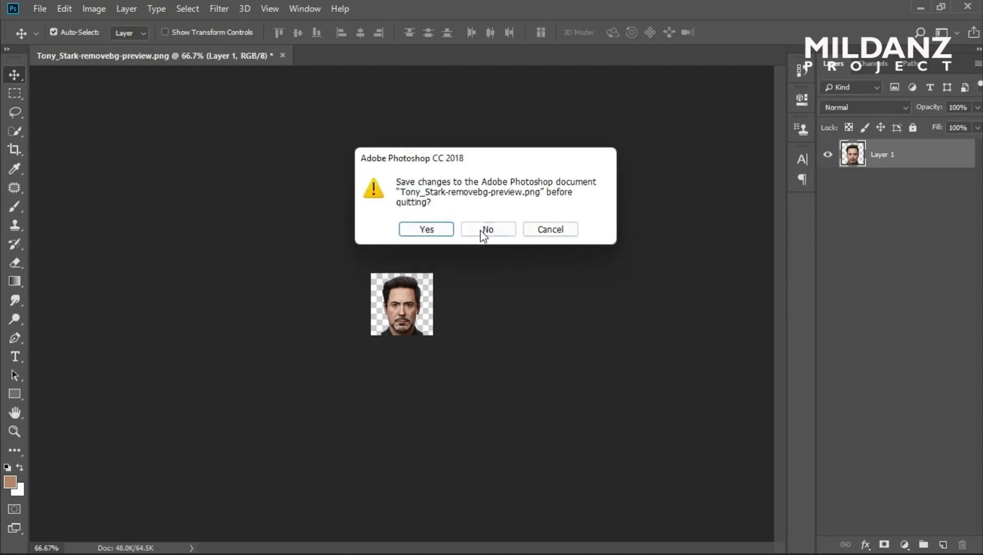
left_click(482, 231)
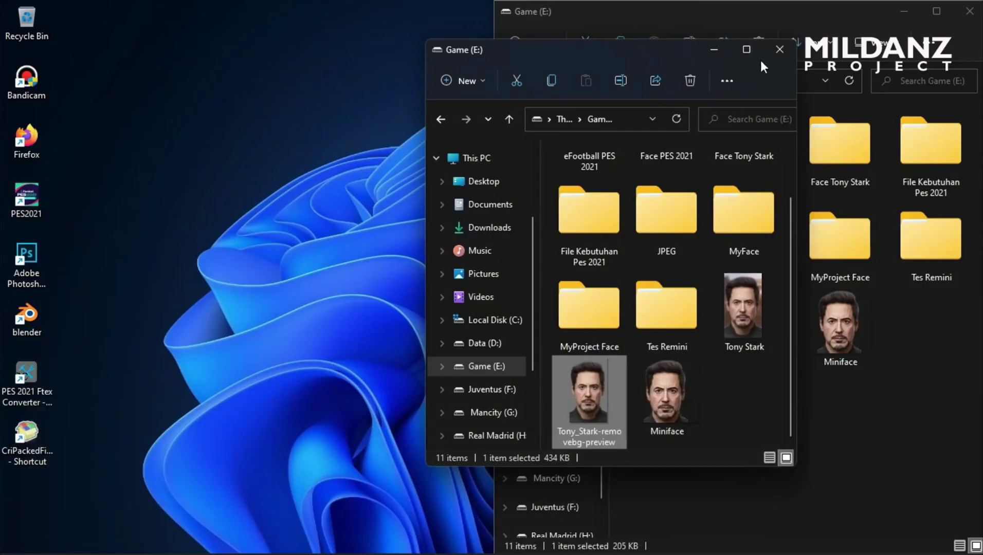
Step: Snap the front Game (E:) window beside the other Explorer window and select the Miniface file in it
mouse_move(747, 50)
left_click(734, 109)
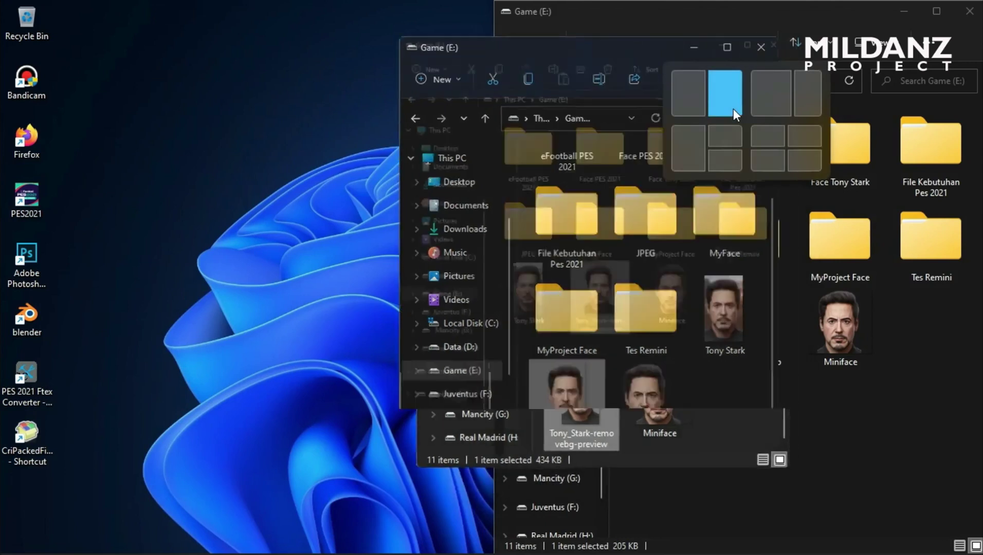
left_click(344, 320)
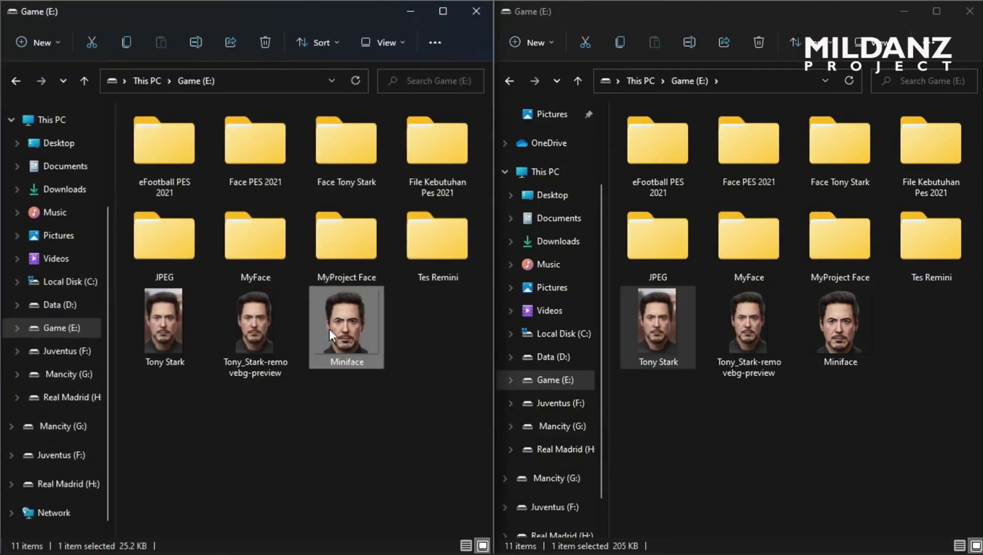
Step: Switch to Firefox, search for "image converter png to dds online" in a new tab, and open Aconvert's PNG to DDS converter
mouse_move(195, 546)
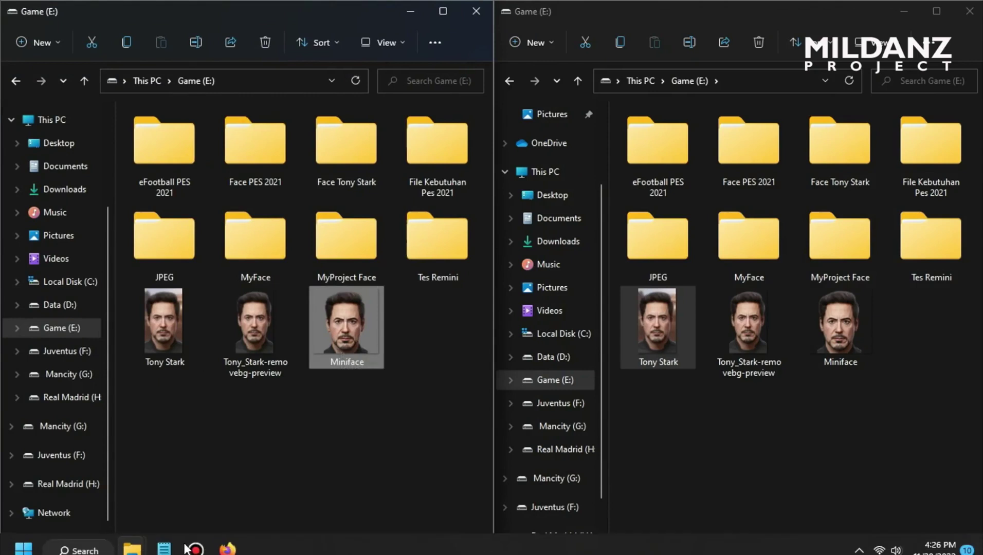
left_click(227, 538)
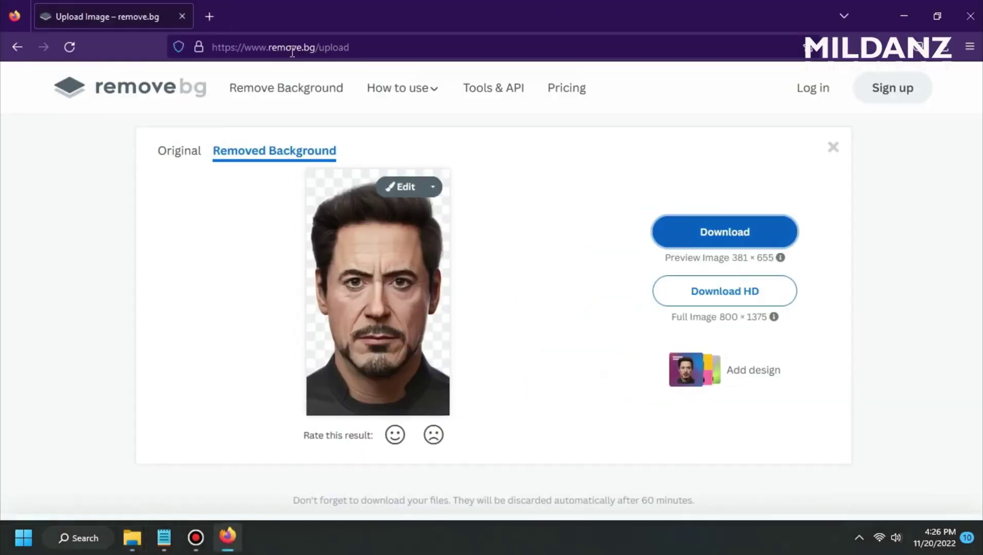
left_click(209, 17)
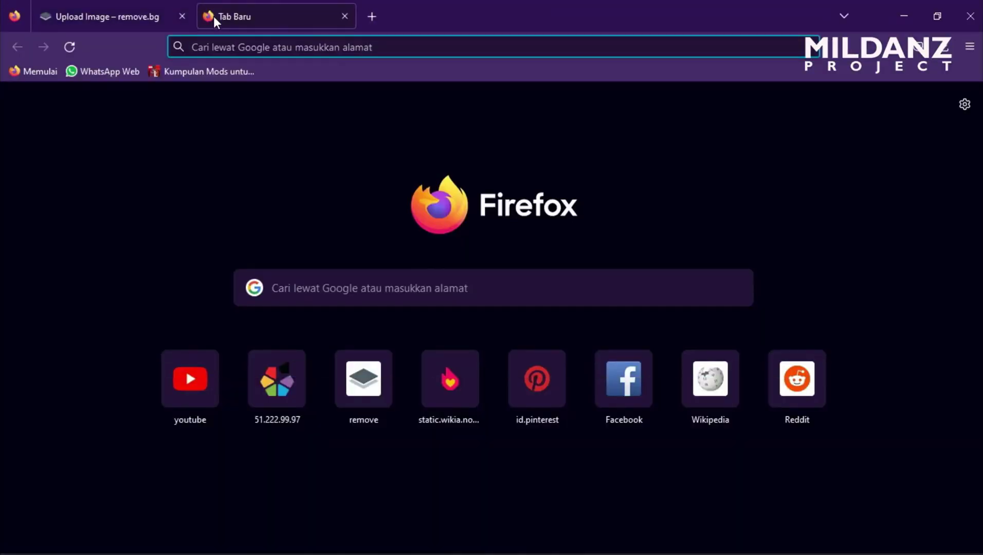
type("con")
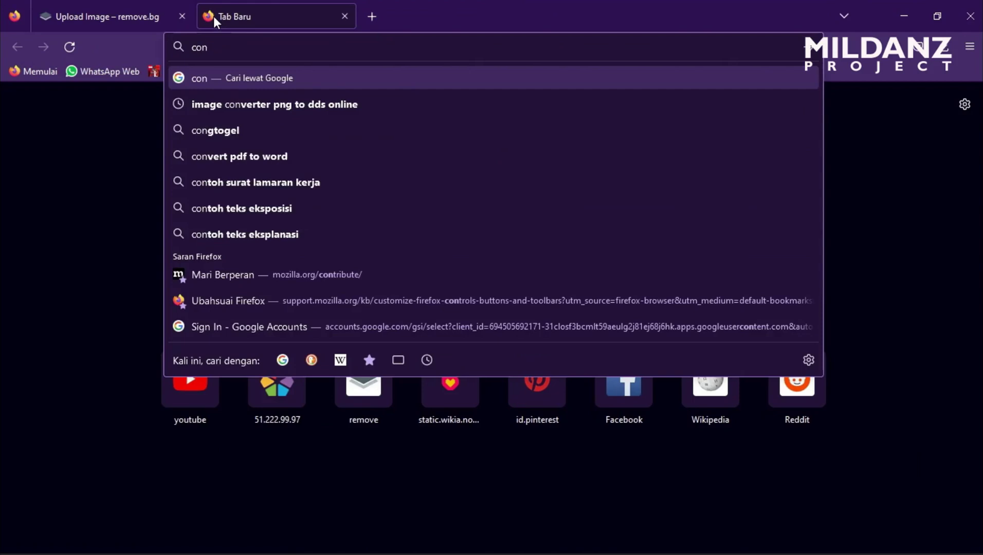
left_click(239, 106)
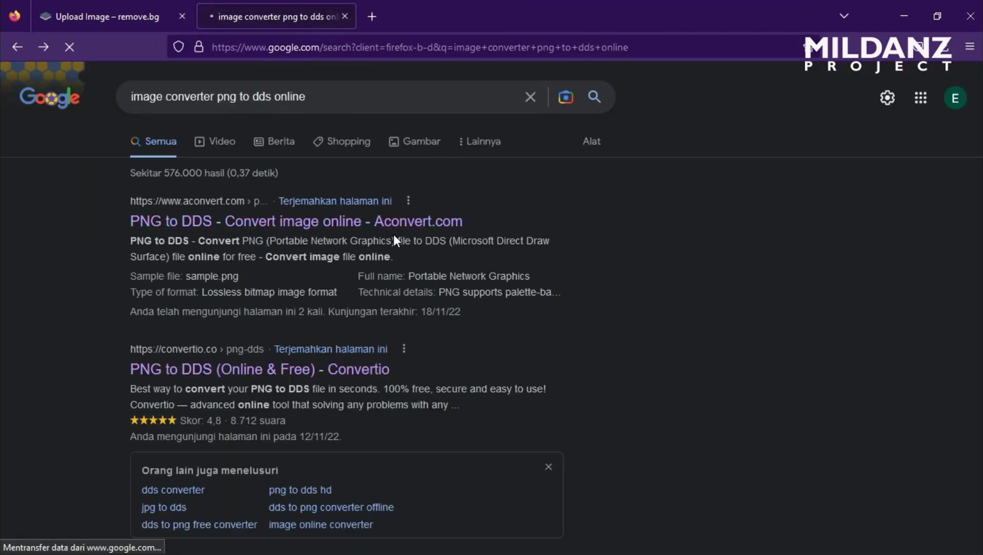
left_click(394, 236)
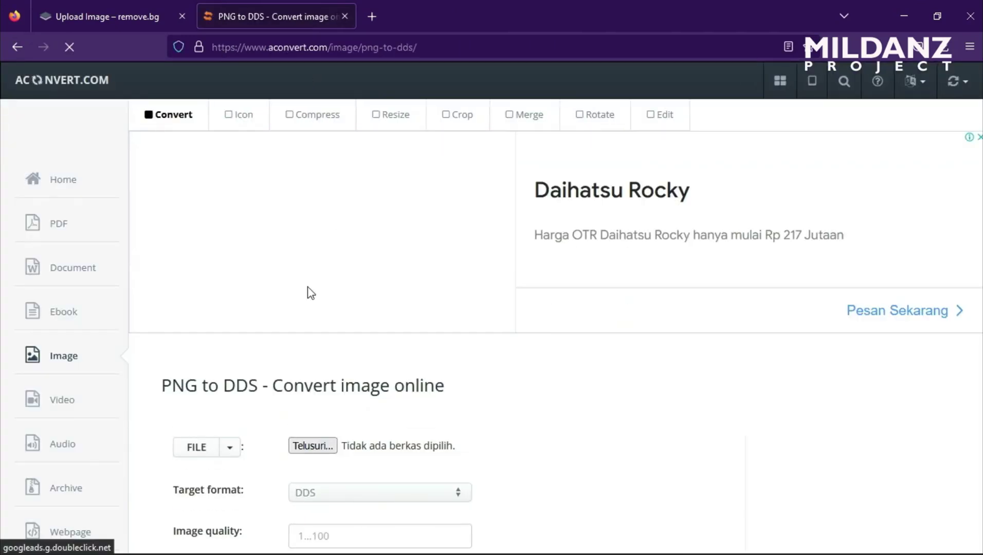
Step: Upload Miniface.png from Game (E:) and convert it to DDS, keeping the original image size
scroll(396, 308, "down", 4)
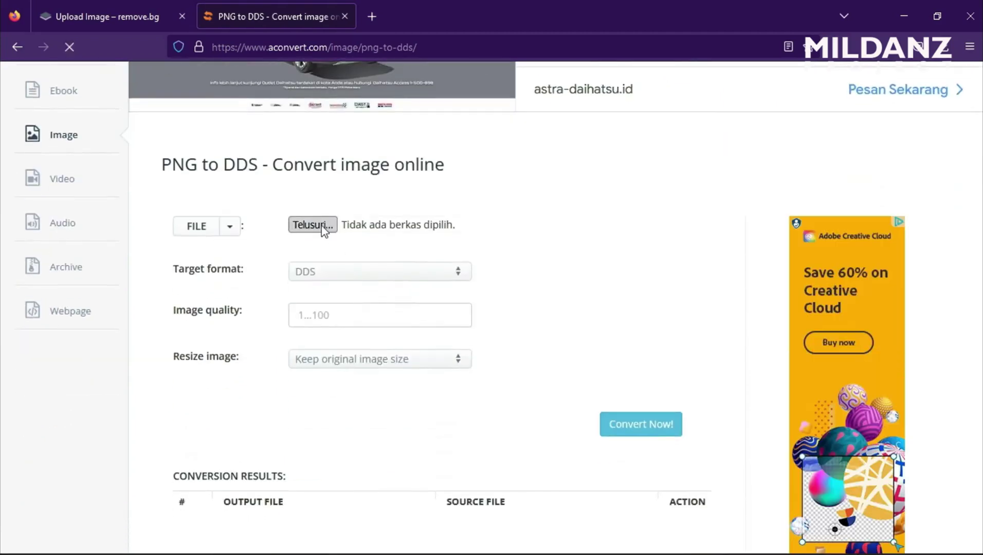
left_click(319, 225)
left_click(160, 224)
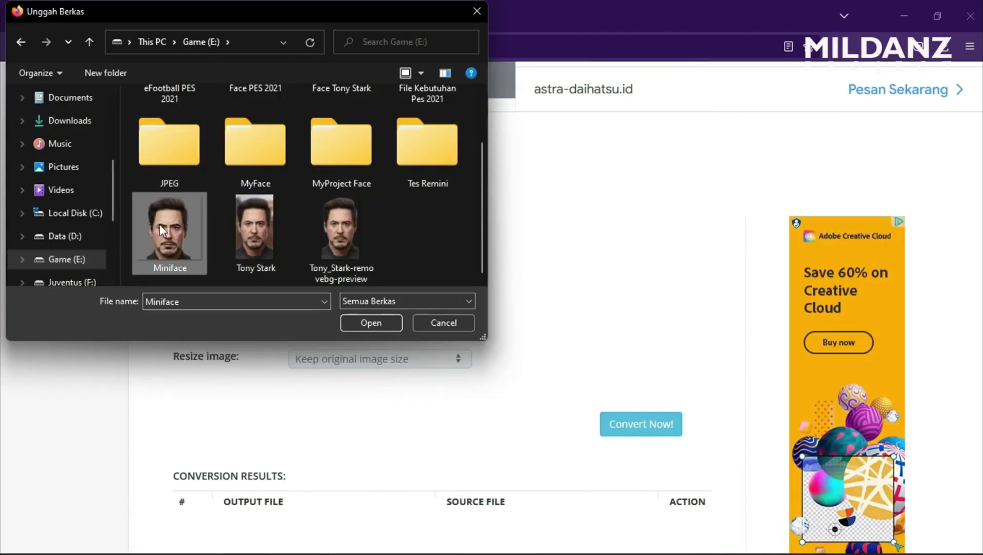
left_click(371, 323)
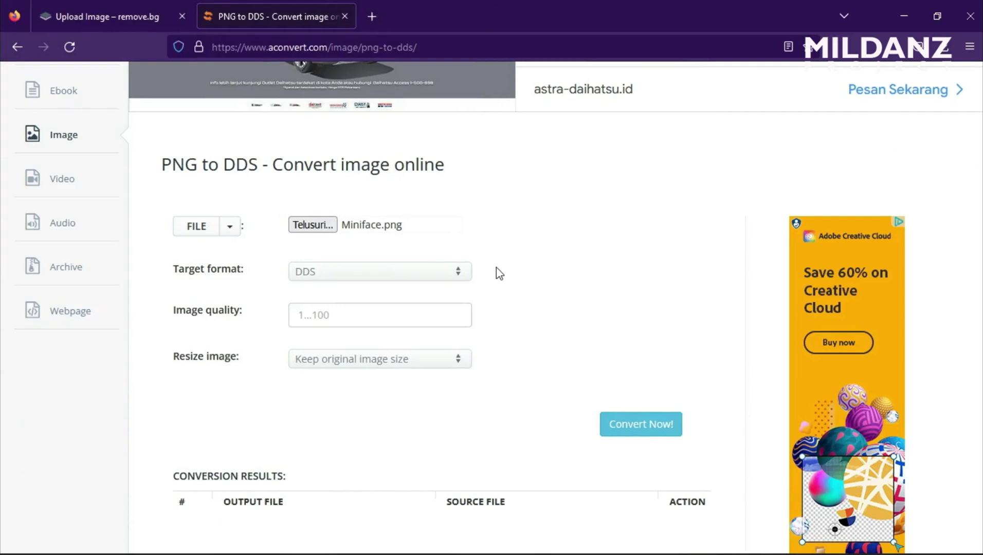
scroll(497, 272, "down", 2)
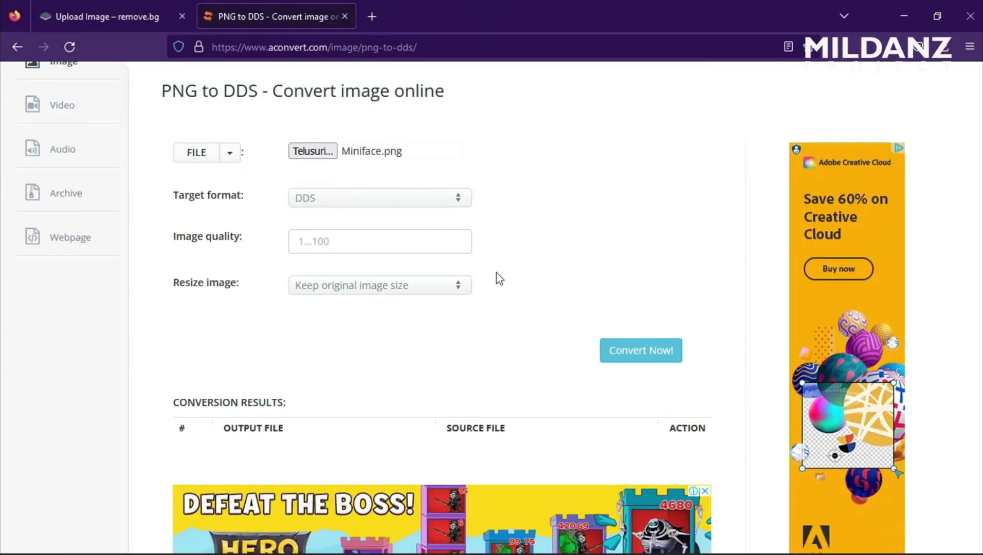
left_click(635, 362)
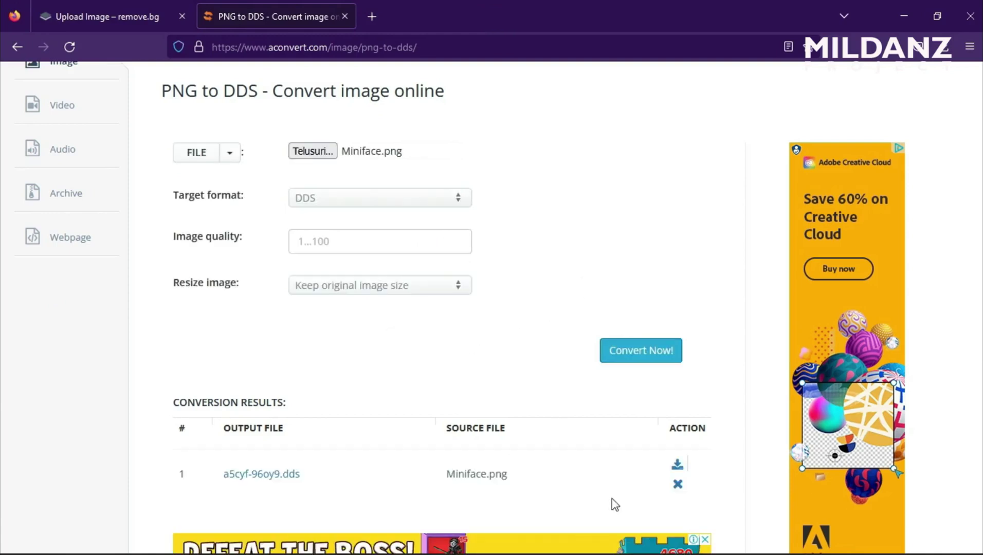
Step: Download the converted DDS file and paste it from Downloads into Game (E:)
left_click(676, 465)
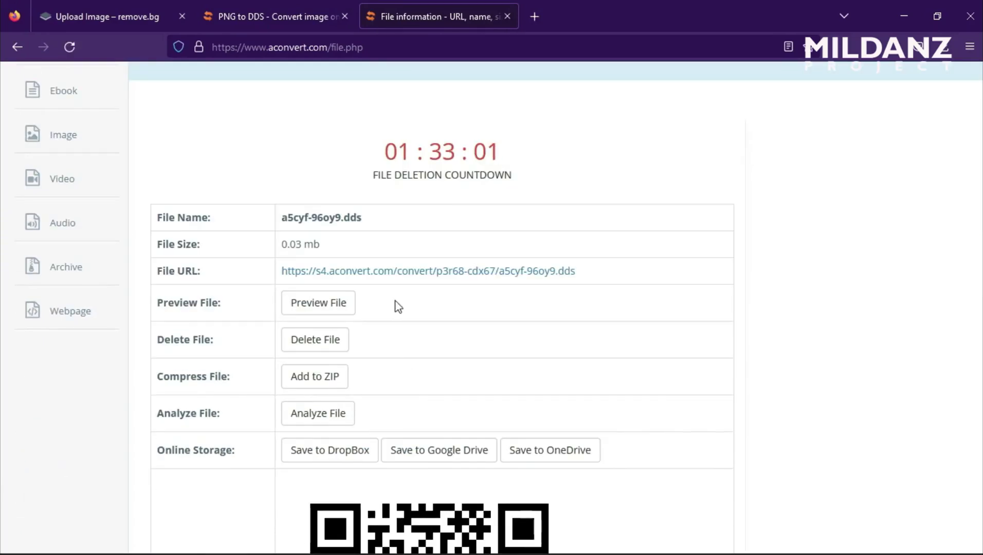
left_click(387, 271)
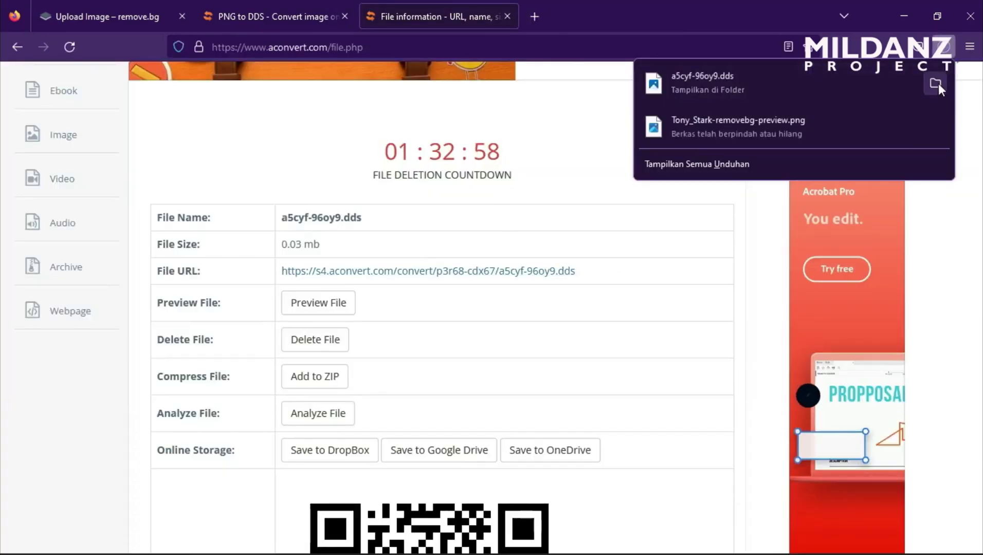
left_click(936, 83)
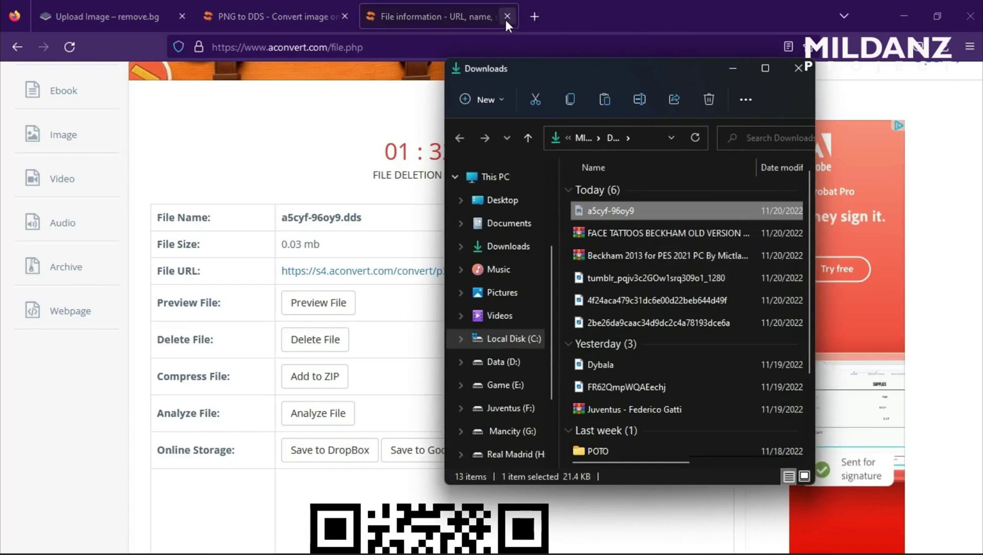
left_click(906, 12)
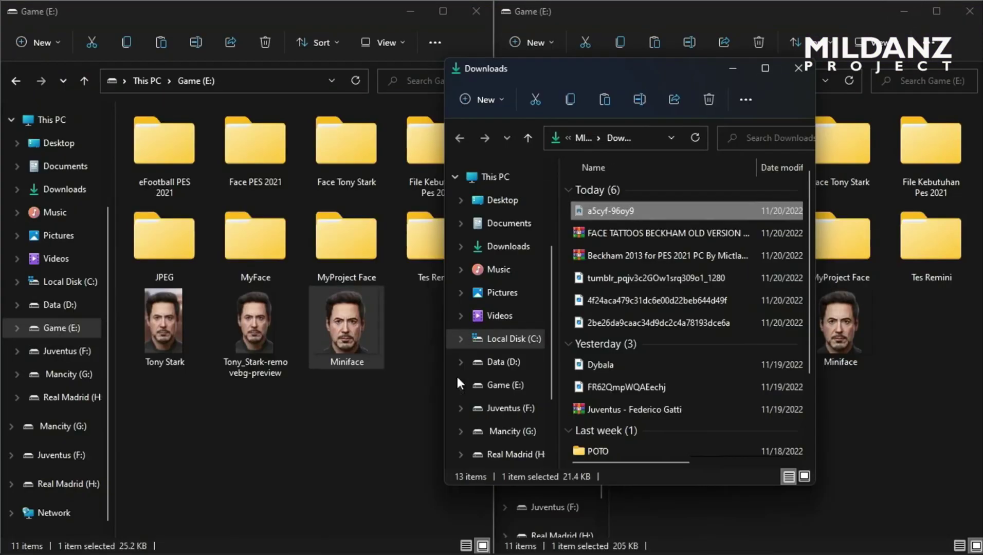
left_click(793, 60)
left_click(351, 428)
key("ctrl+v")
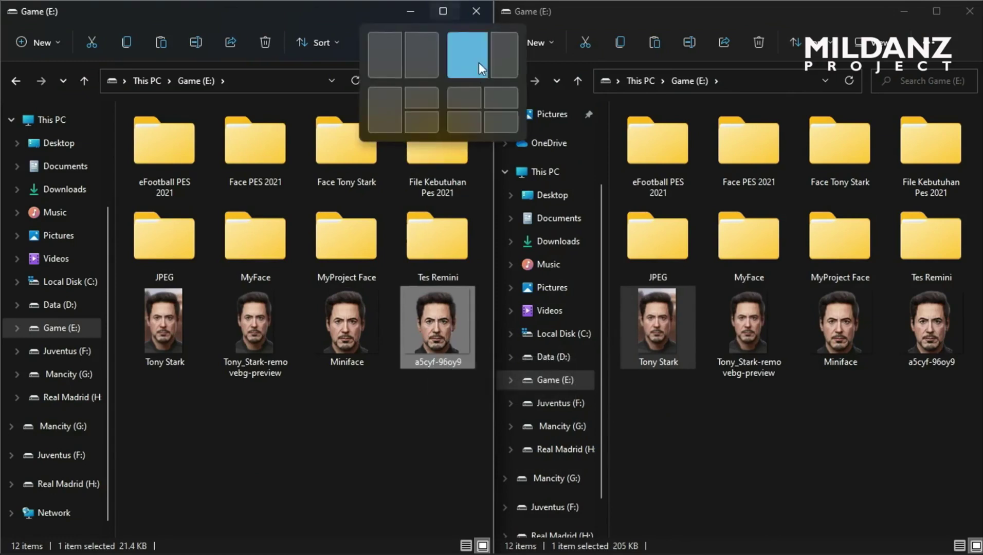
Step: Open Face Tony Stark > common > render > symbol > player and snap that window beside the other Game (E:) window
left_click(443, 12)
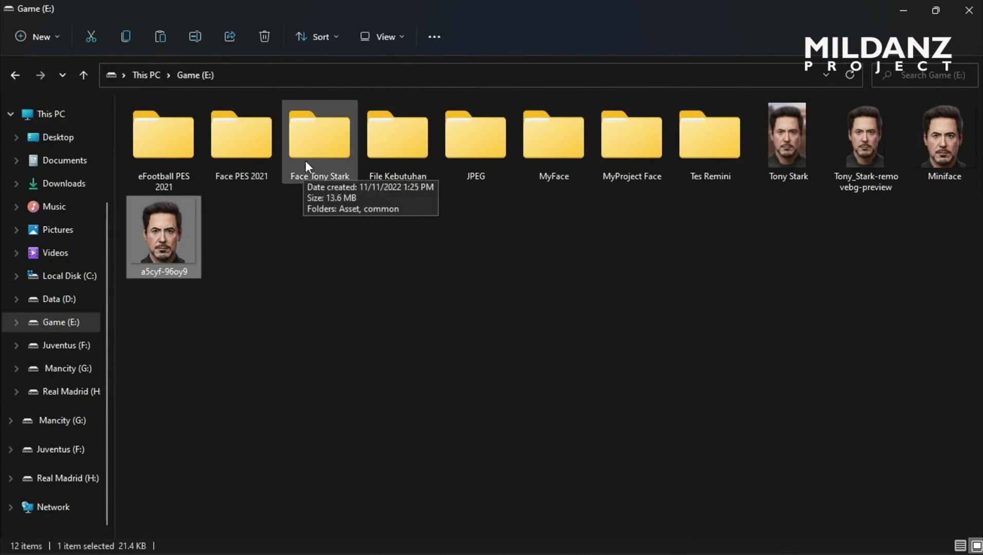
double_click(314, 143)
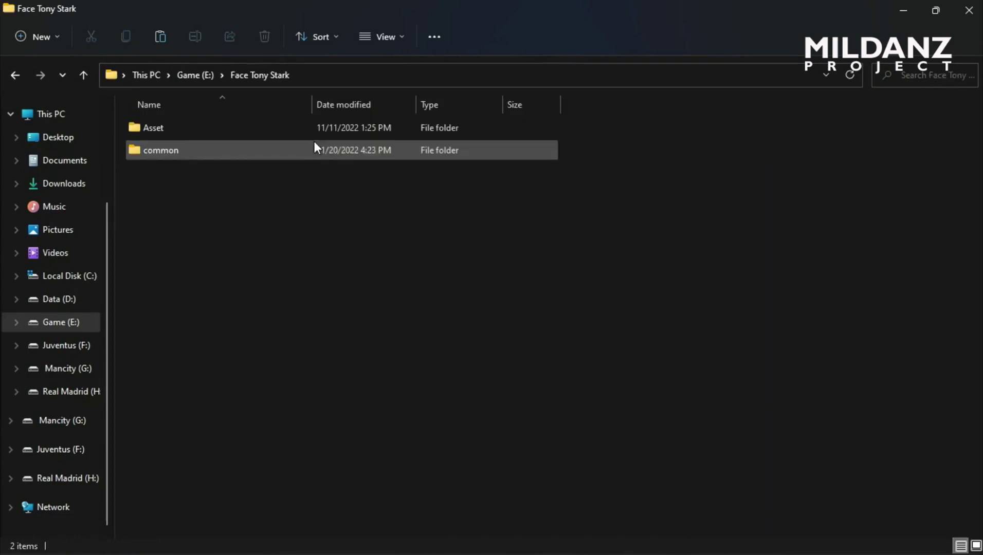
double_click(178, 150)
double_click(183, 128)
double_click(183, 128)
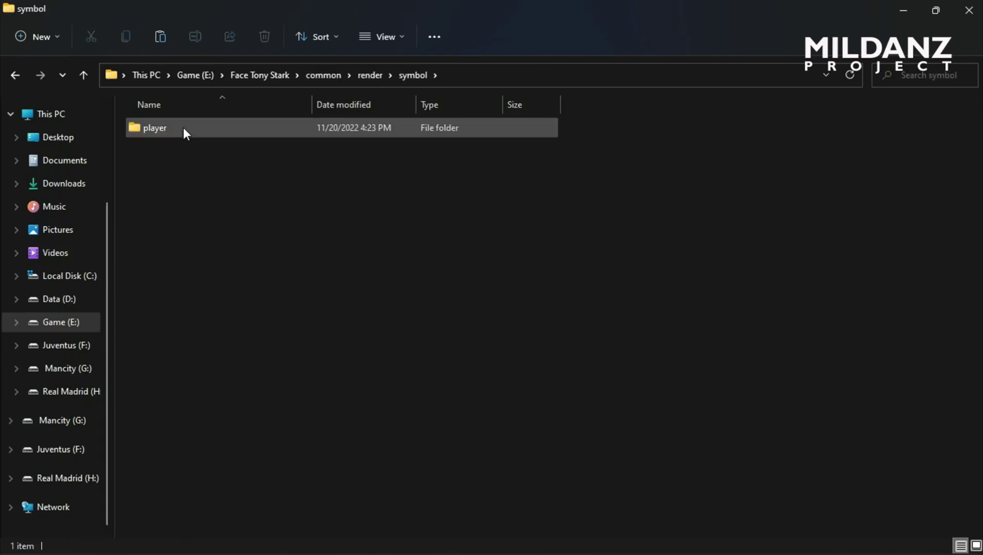
double_click(183, 128)
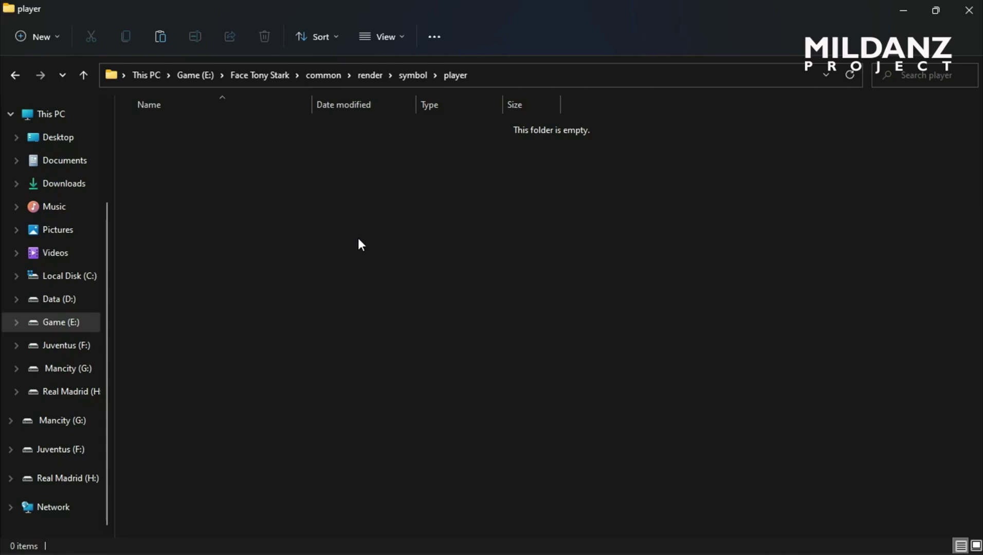
key("super+Right")
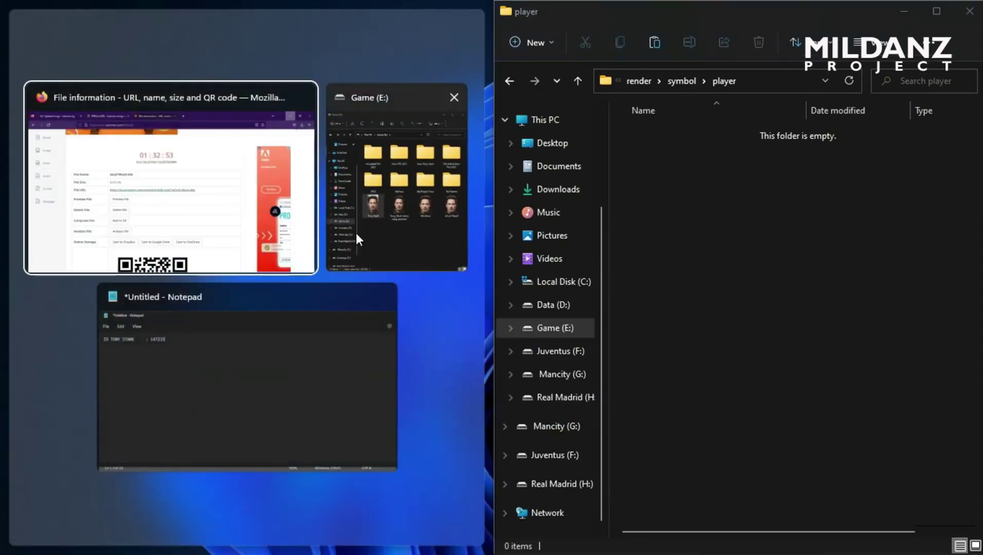
left_click(380, 218)
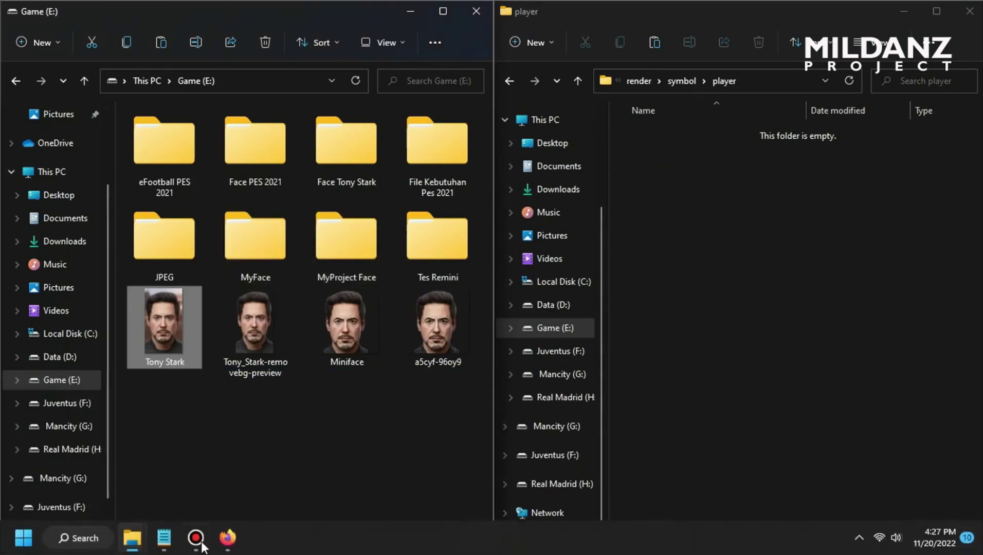
Step: Take the Tony Stark ID from the Notepad note and rename the a5cyf-96oy9 DDS file as 147235
left_click(165, 546)
left_click_drag(276, 242, 242, 245)
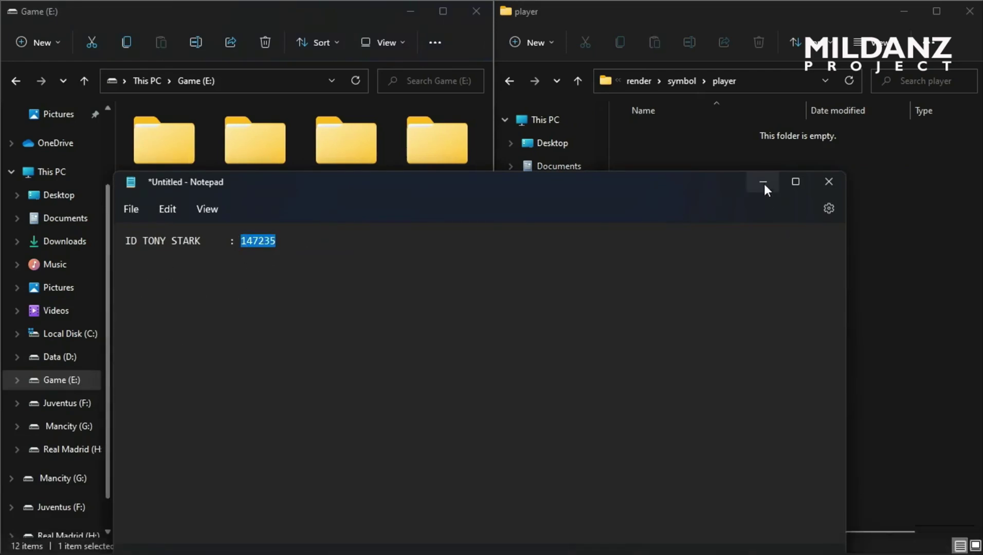
left_click(764, 184)
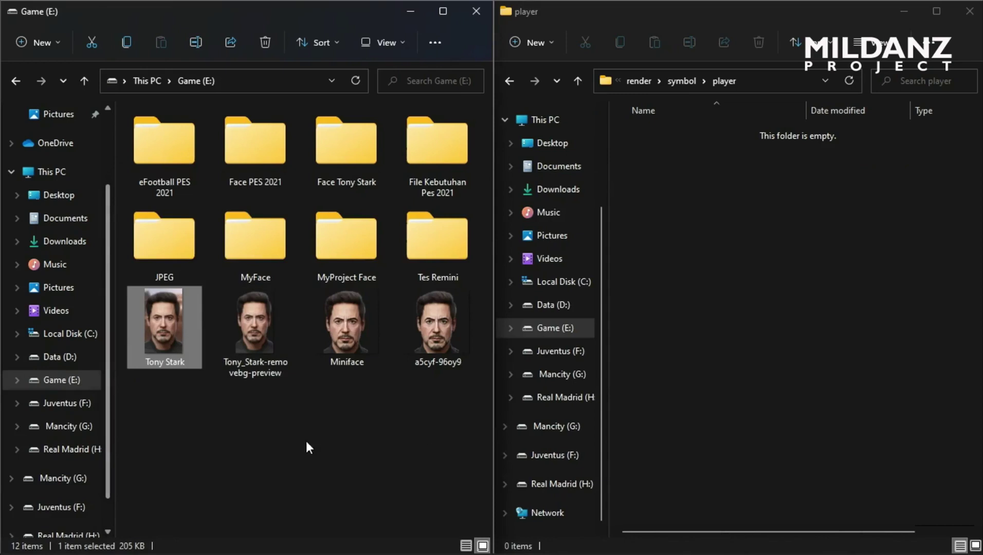
left_click(441, 333)
right_click(442, 360)
key("F2")
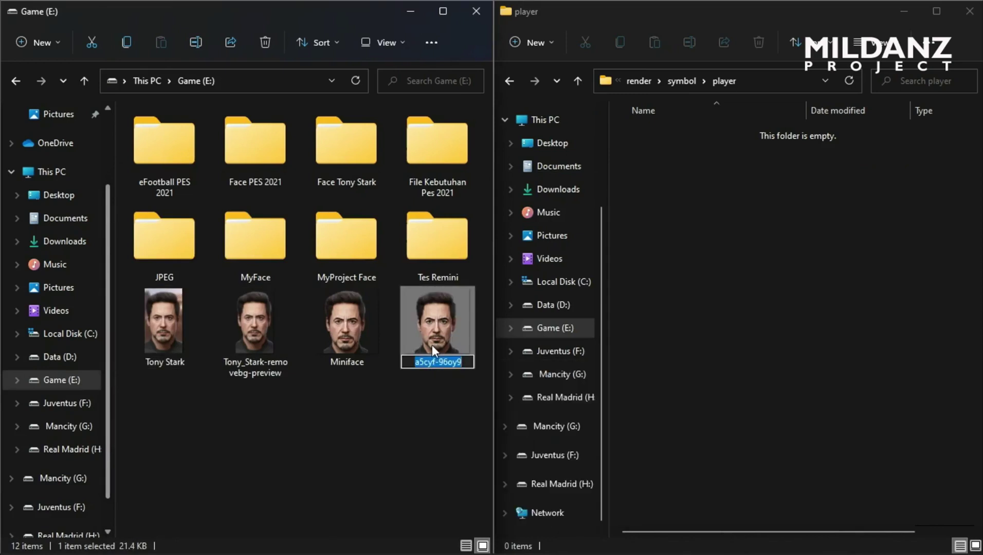
type("14 (1)")
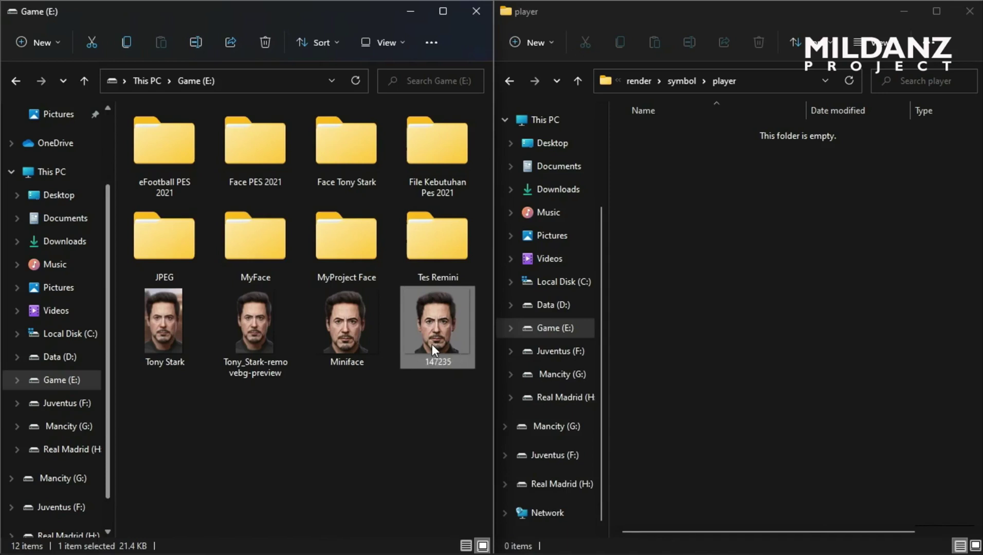
Step: Check the file type in the 147235 image's properties, then move the file into the player folder
right_click(431, 345)
left_click(459, 464)
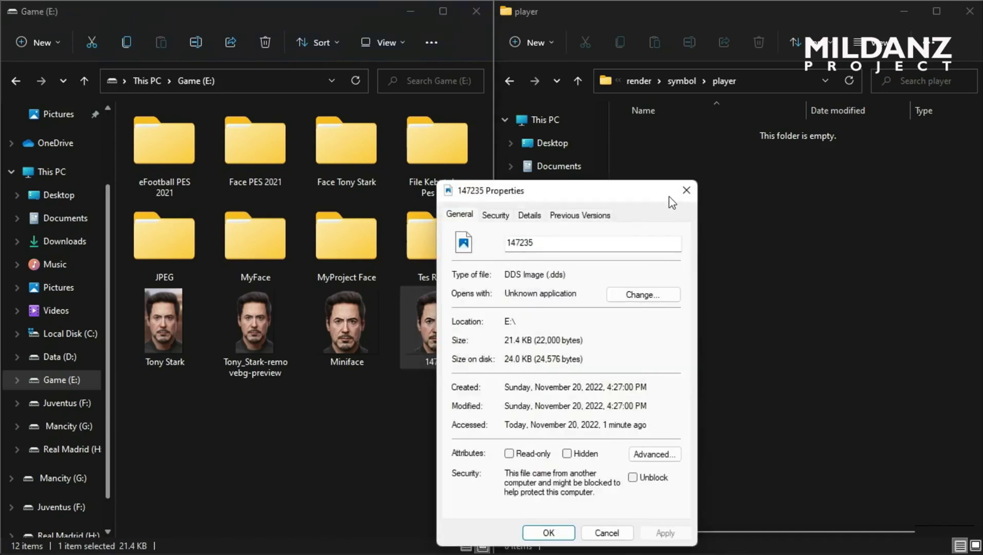
left_click(686, 190)
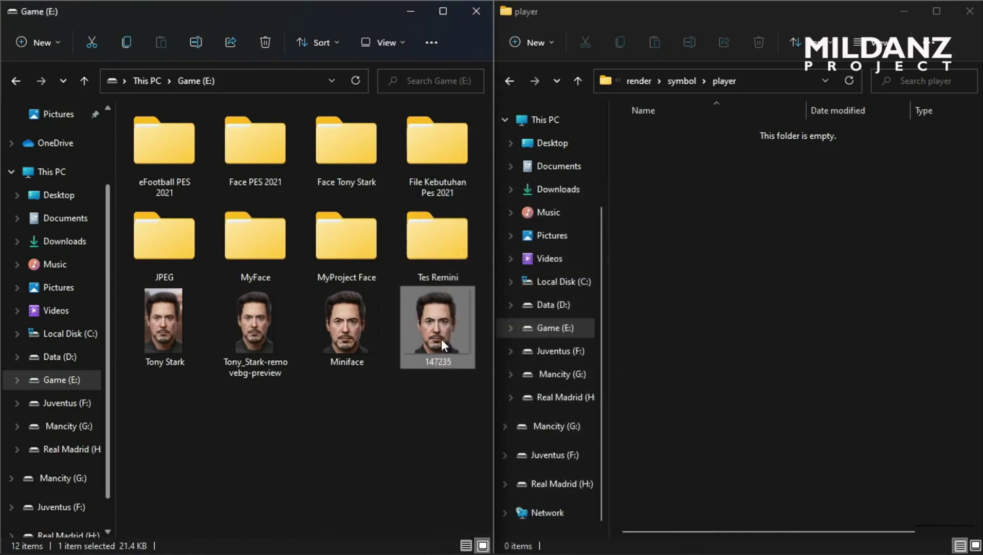
left_click(731, 281)
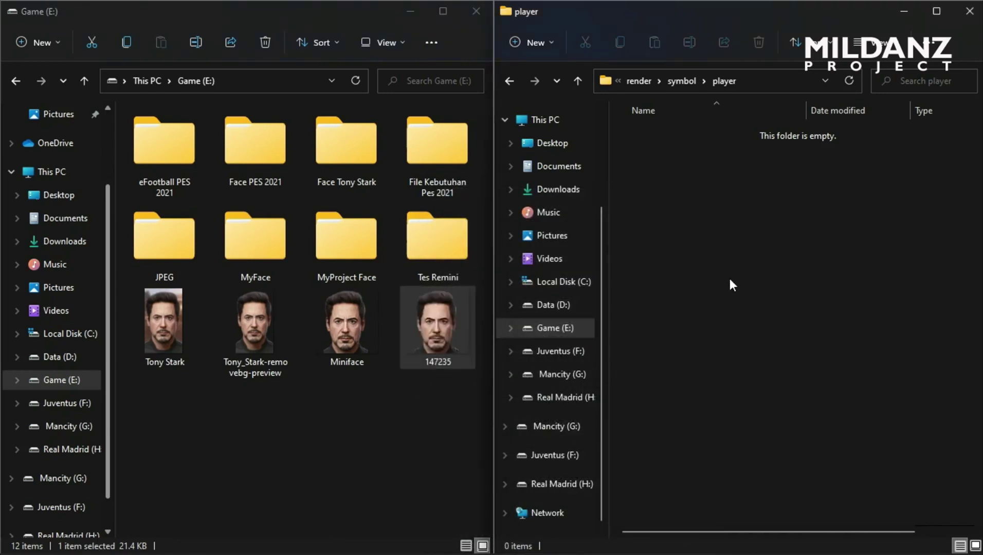
key("ctrl+v")
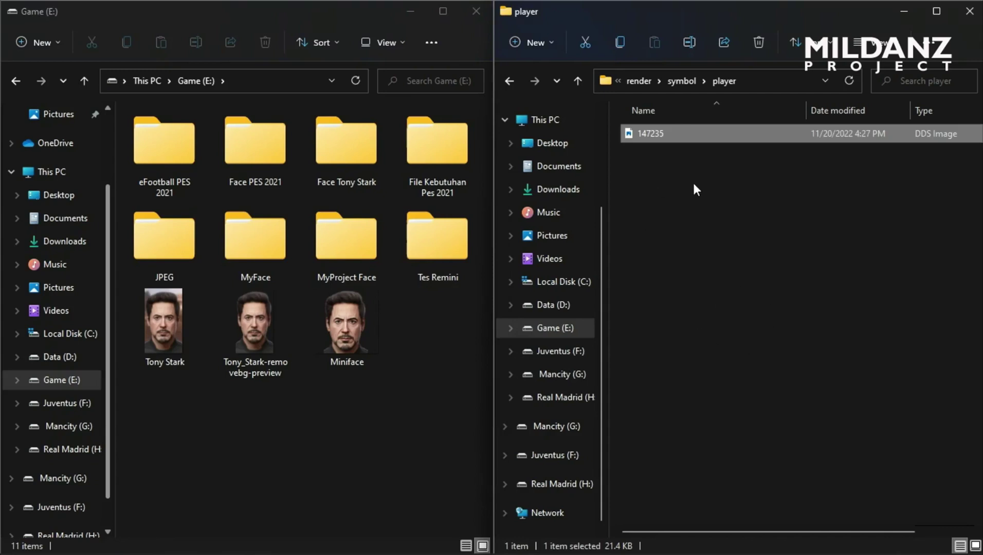
Step: Maximize the player window and browse to Face Tony Stark > Asset > model > character > face > real to check the face folder's ID
left_click(938, 12)
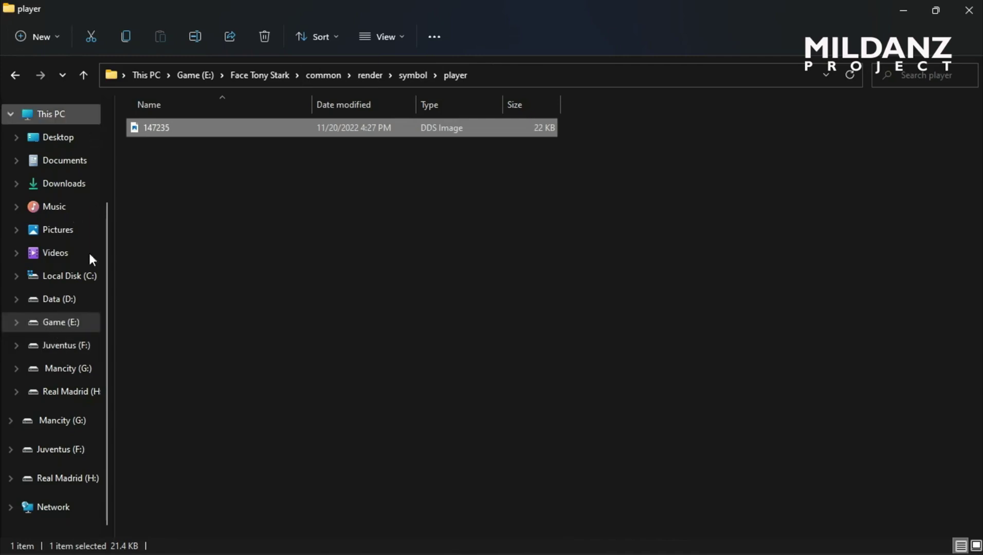
left_click(74, 323)
double_click(337, 158)
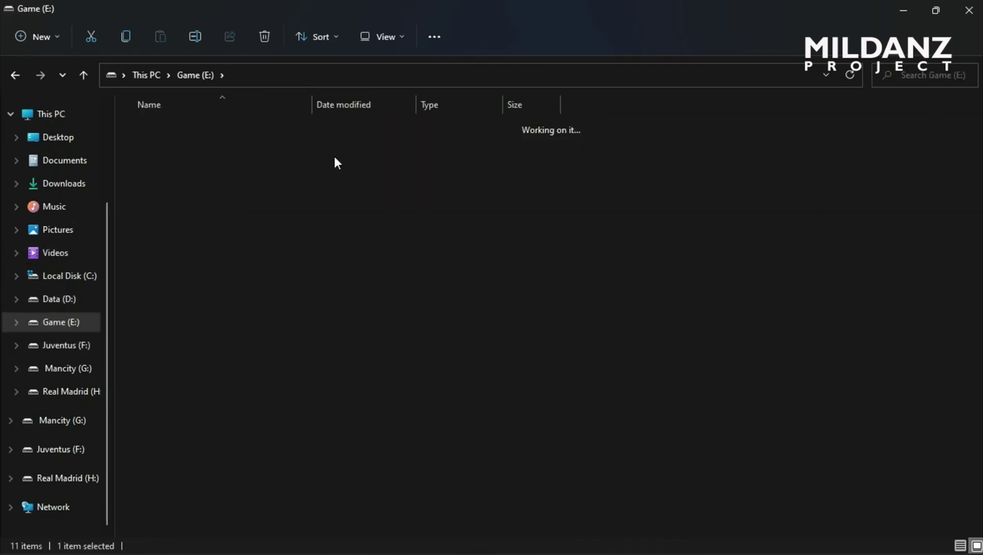
double_click(169, 131)
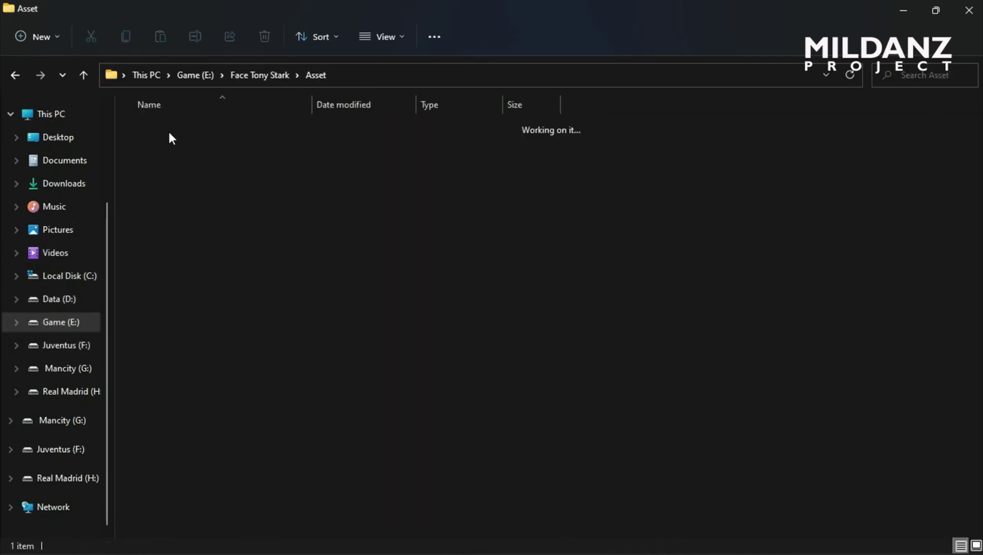
double_click(233, 132)
double_click(232, 132)
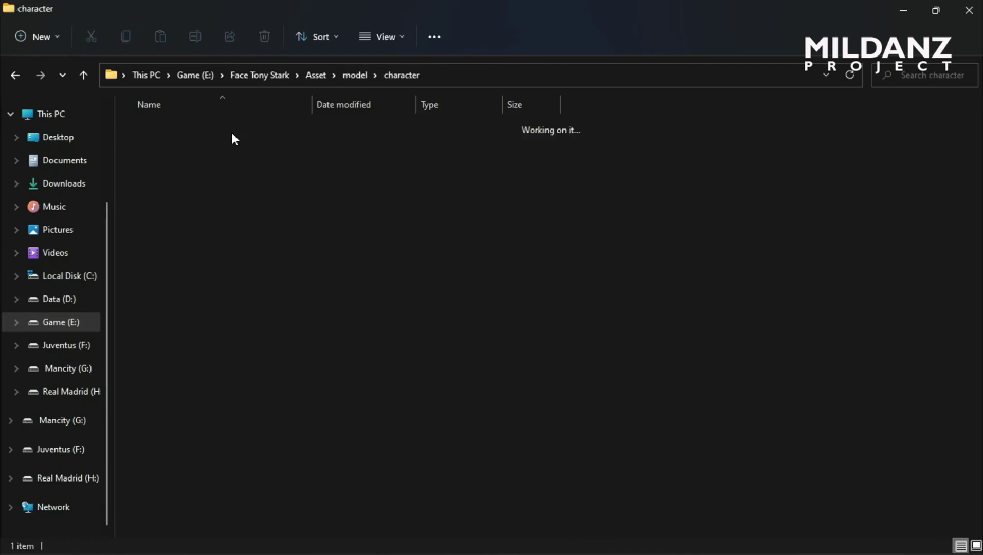
double_click(231, 132)
double_click(232, 132)
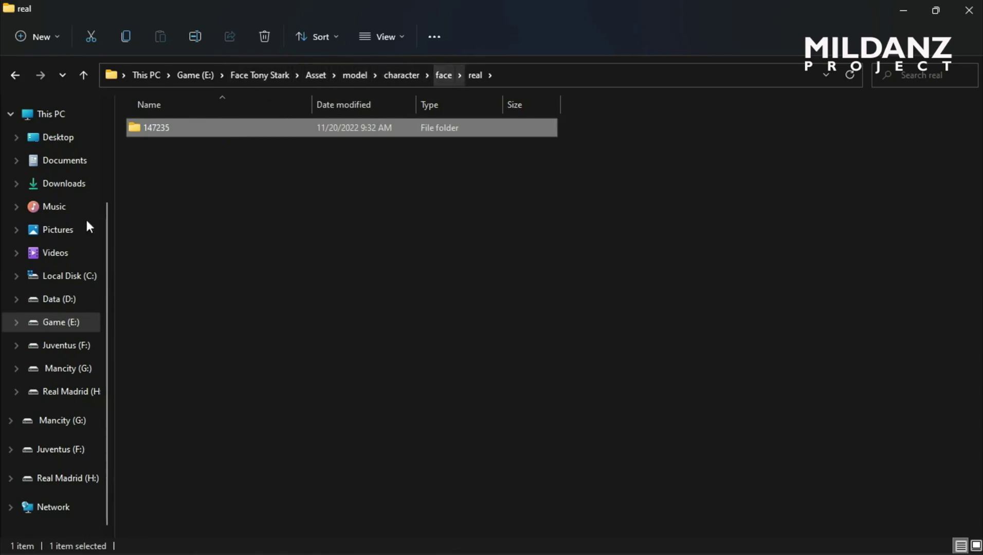
Step: Browse to Face Tony Stark > common > render > symbol > player on Game (E:) to check the 147235 miniface
left_click(44, 324)
double_click(326, 158)
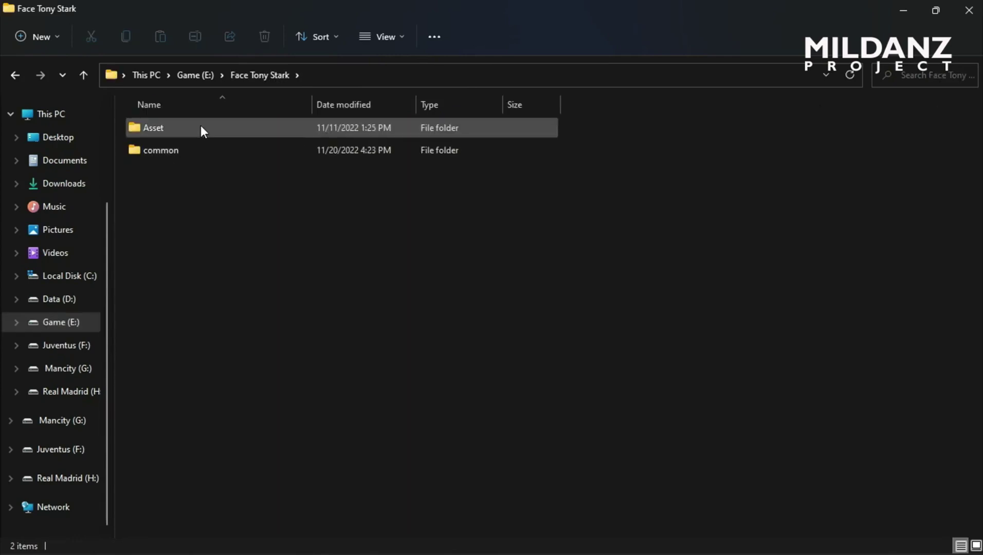
double_click(200, 151)
double_click(193, 135)
double_click(193, 134)
double_click(193, 135)
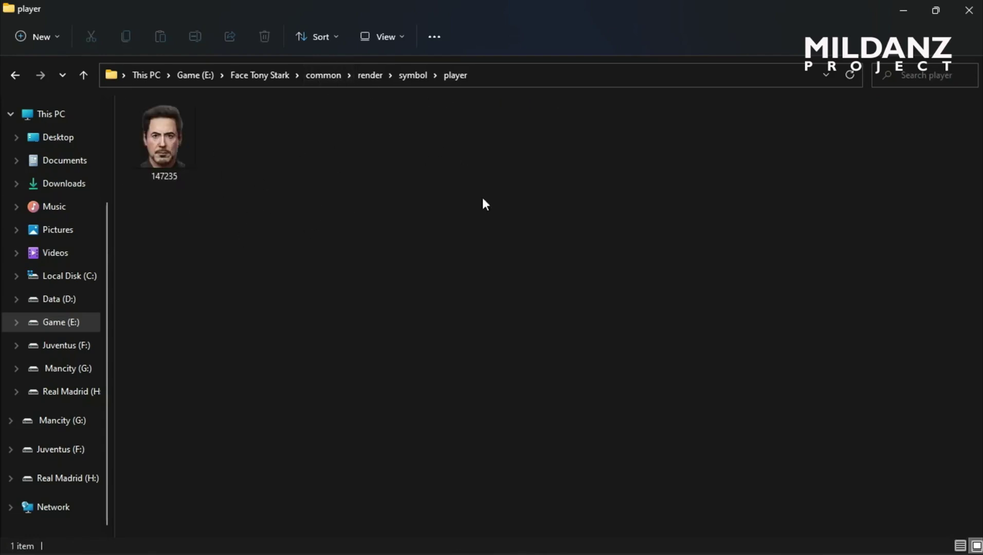
Step: Restore the player window, close the other Game (E:) window, and show Game (E:) in the right half of the desktop
left_click(926, 15)
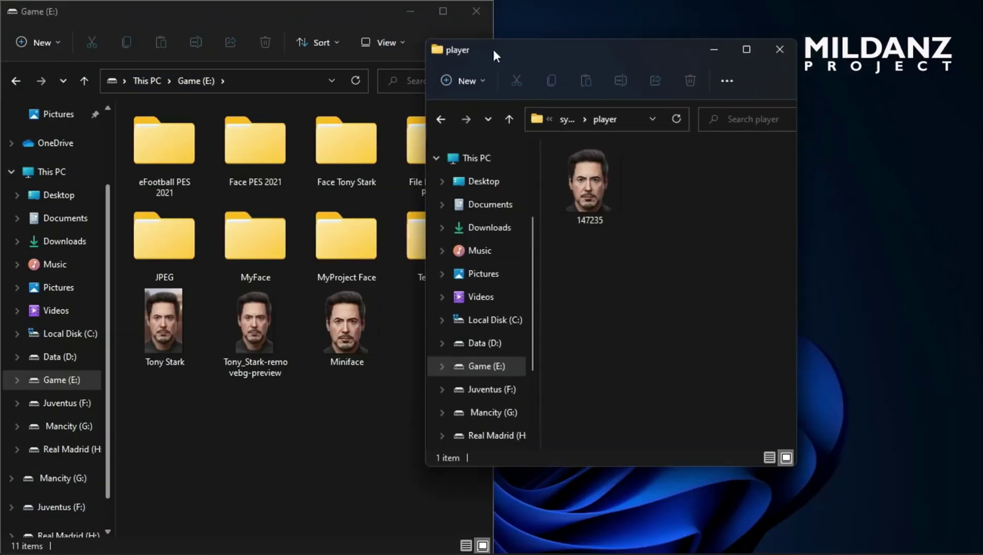
left_click(486, 8)
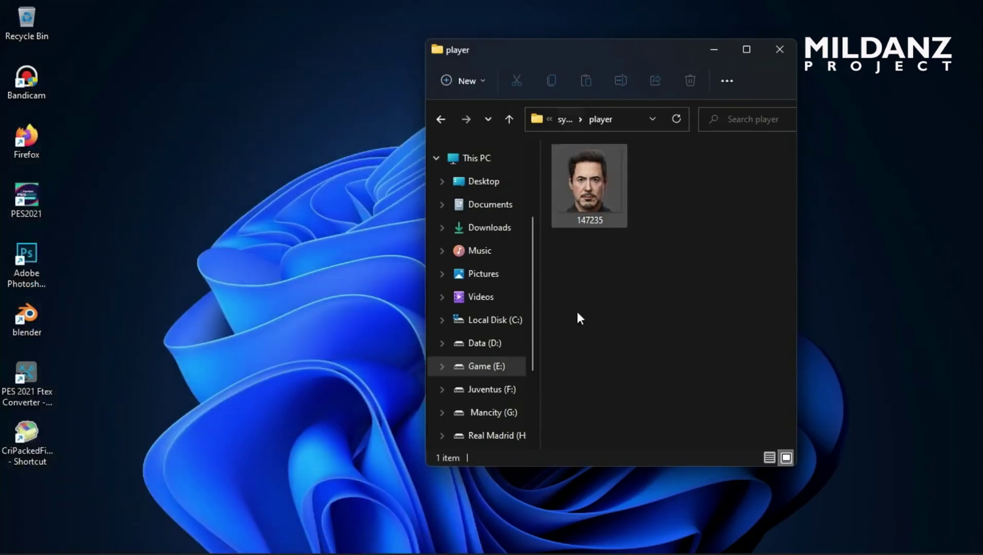
left_click(478, 366)
key("super+Right")
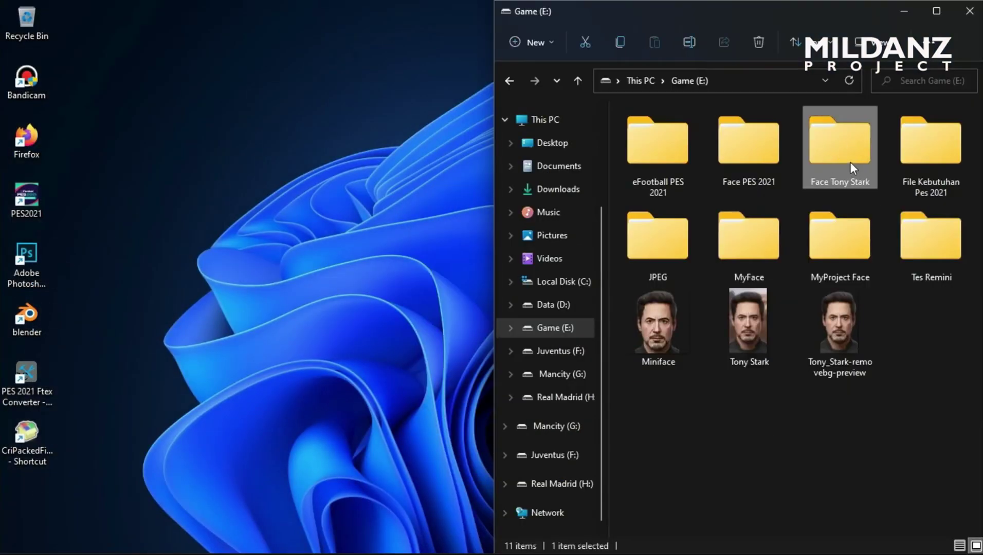
Step: Pack the Face Tony Stark folder into Face Tony Stark.cpk on Game (E:) with CRI Packed File Maker, and close the program
double_click(30, 449)
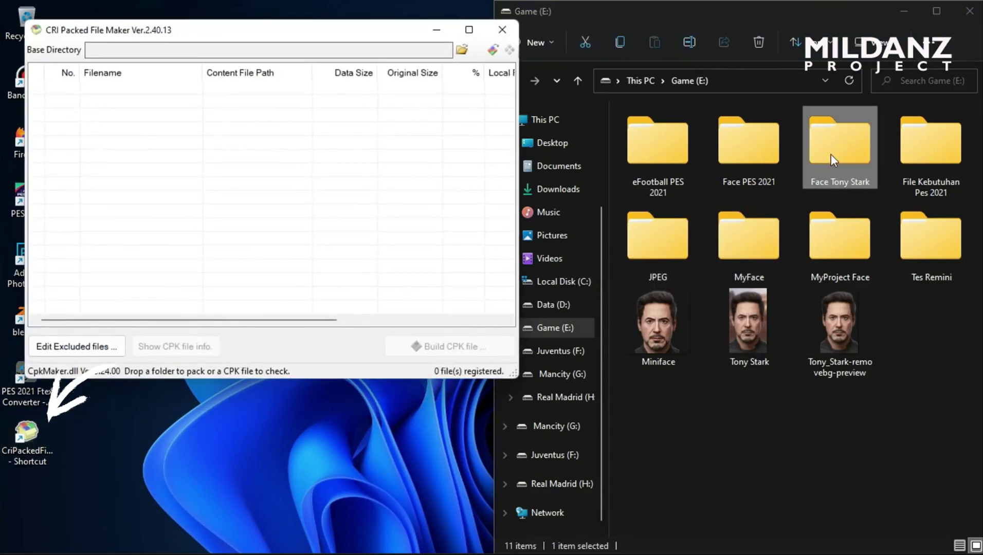
left_click_drag(831, 154, 329, 224)
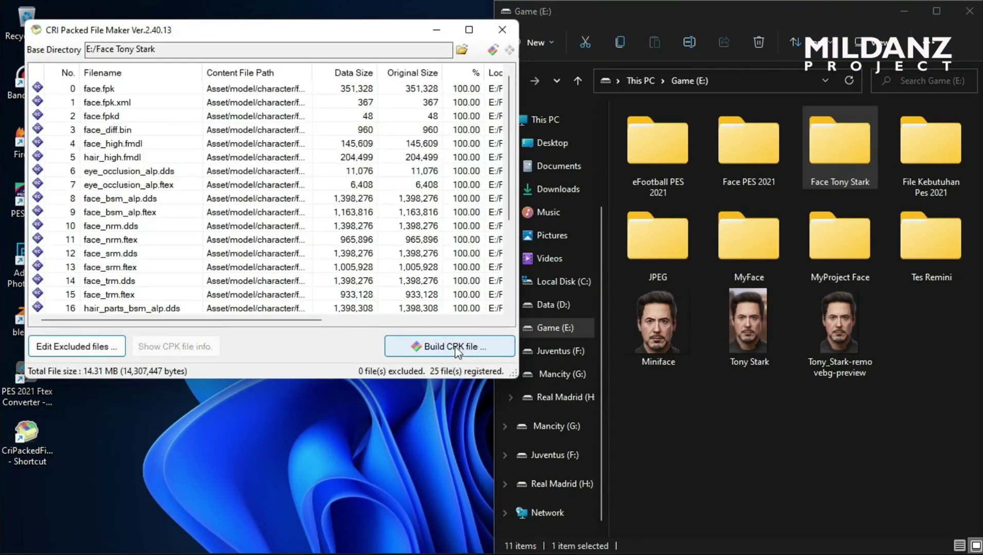
left_click(455, 347)
left_click(350, 278)
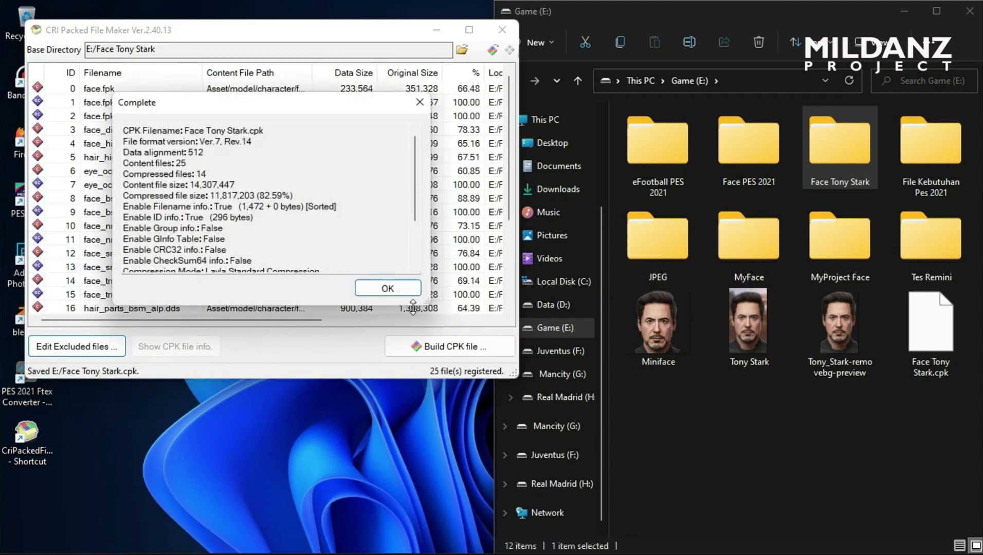
left_click(388, 288)
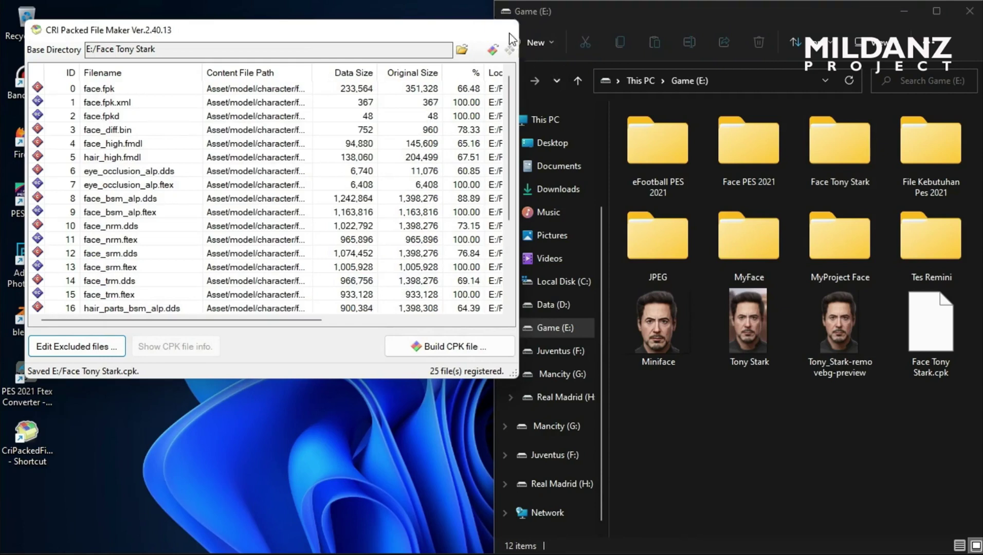
left_click(510, 34)
Step: Move Face Tony Stark.cpk into the eFootball PES 2021 download folder, replacing the existing file
left_click(928, 344)
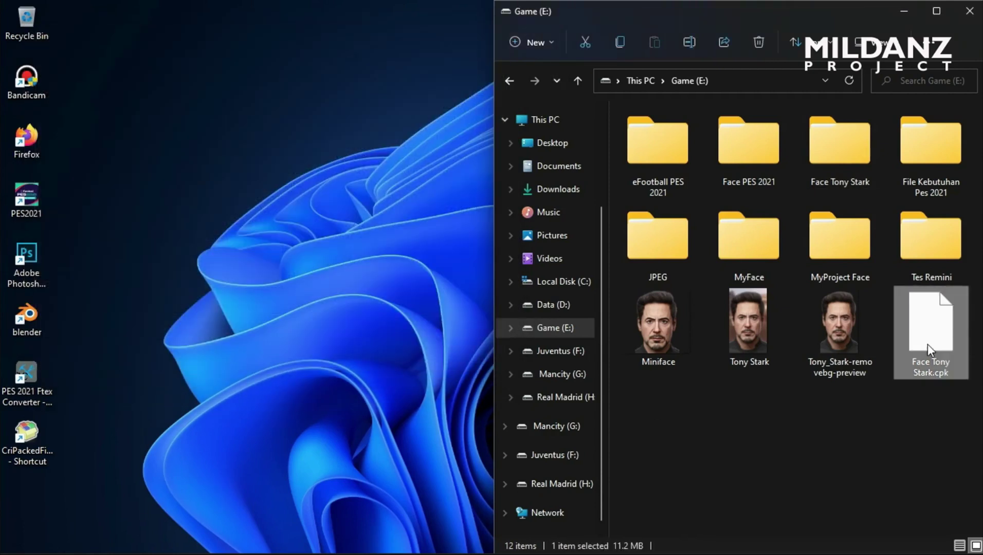
key("ctrl+x")
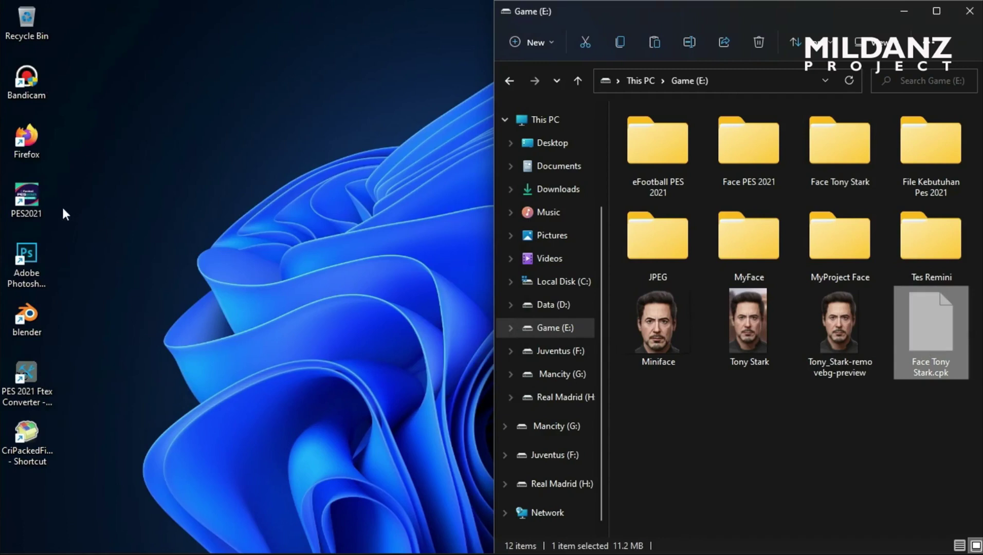
right_click(46, 195)
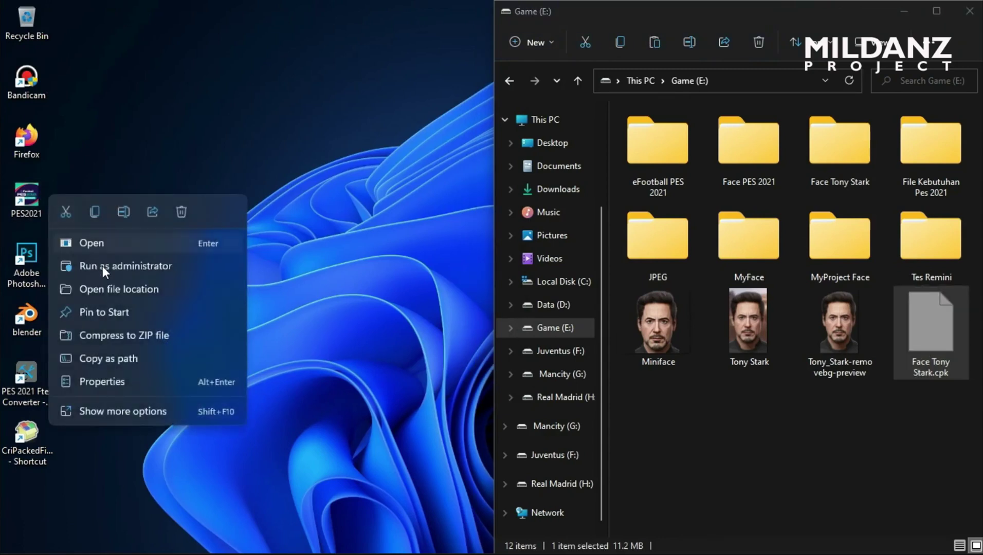
left_click(112, 291)
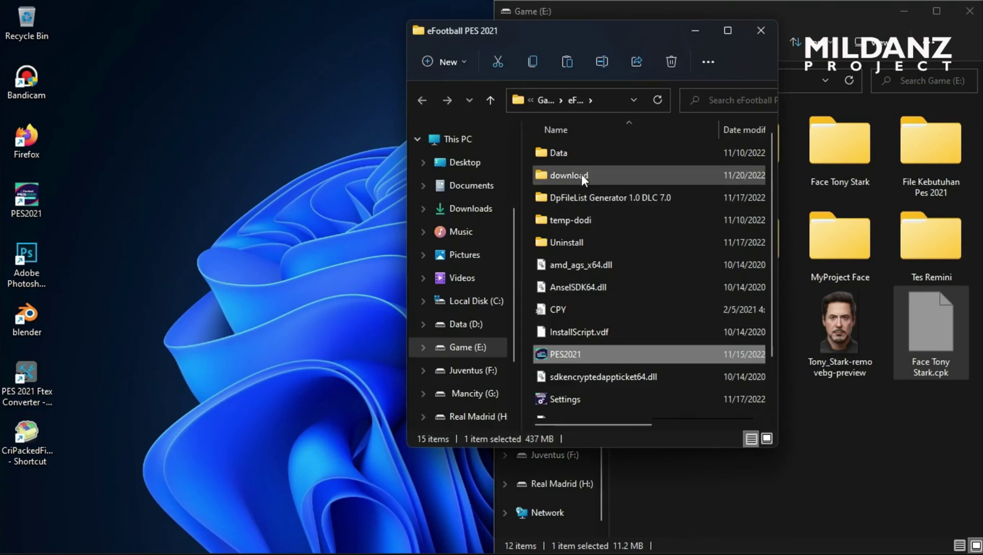
double_click(582, 174)
scroll(602, 323, "down", 3)
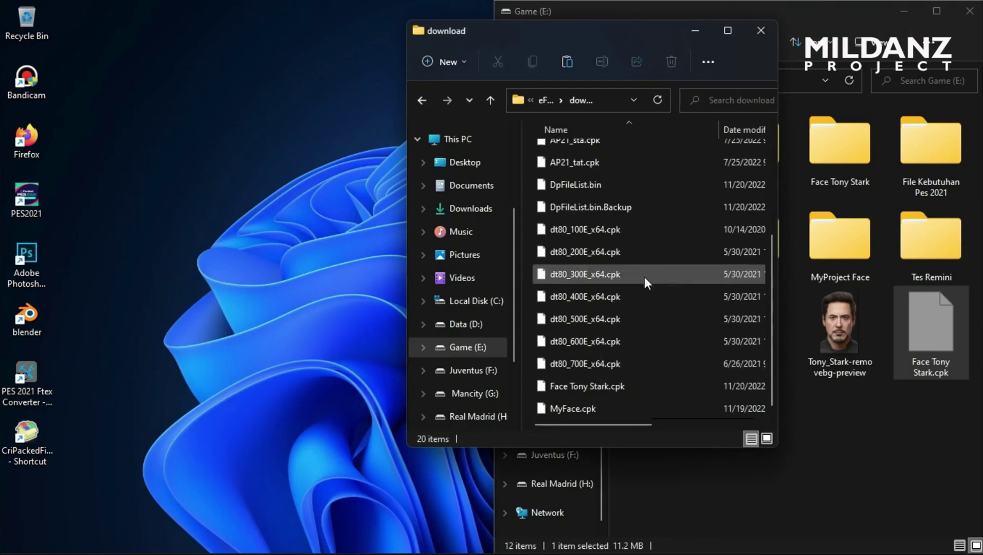
key("ctrl+v")
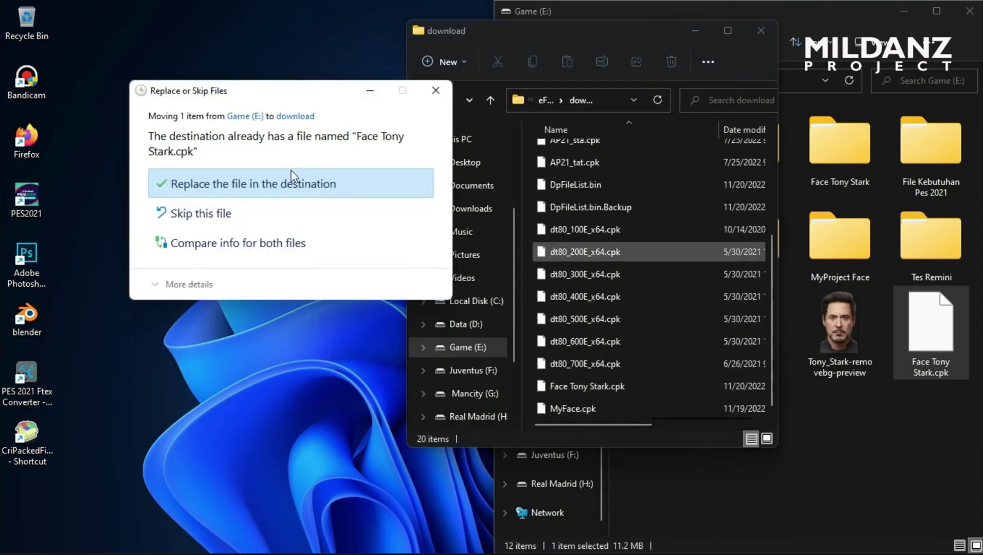
left_click(229, 180)
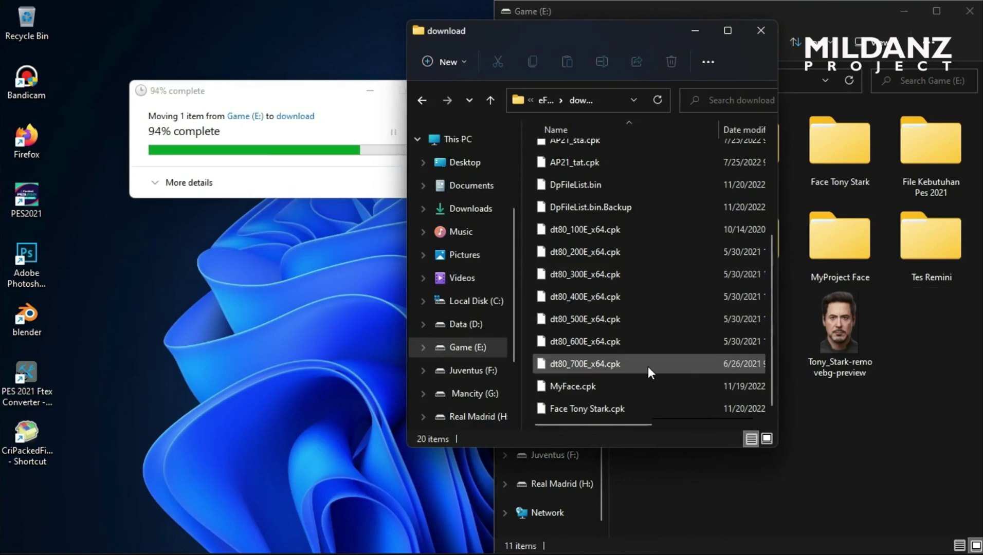
left_click(614, 404)
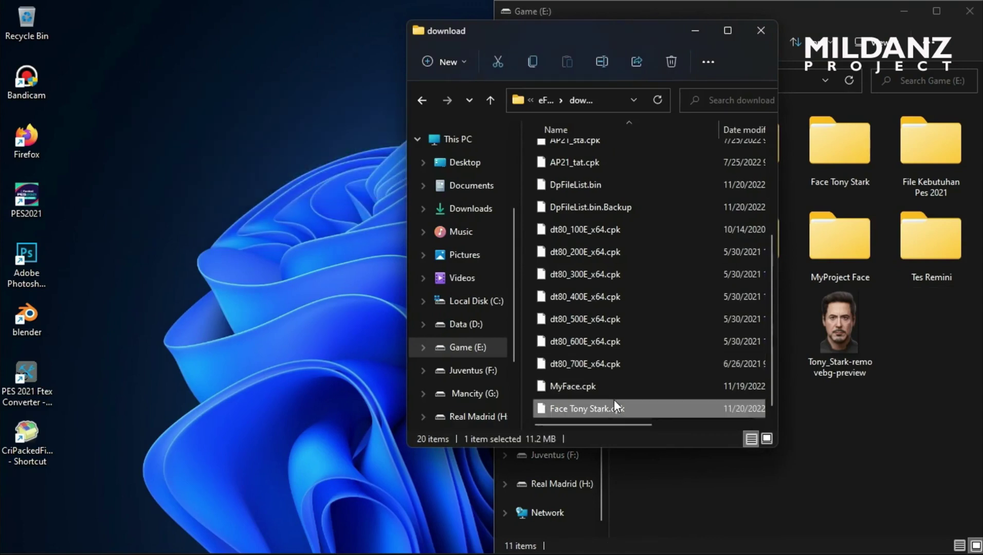
Step: Run the DpFileList Generator from the DpFileList Generator 1.0 DLC 7.0 folder and generate DpFileList.bin with Face Tony Stark.cpk included
left_click(423, 101)
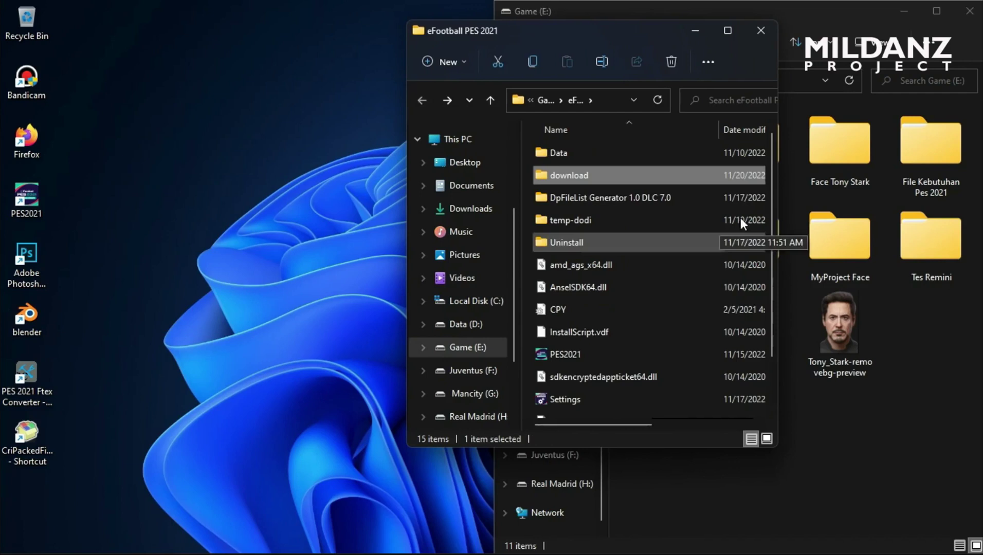
left_click(680, 195)
double_click(680, 196)
double_click(634, 175)
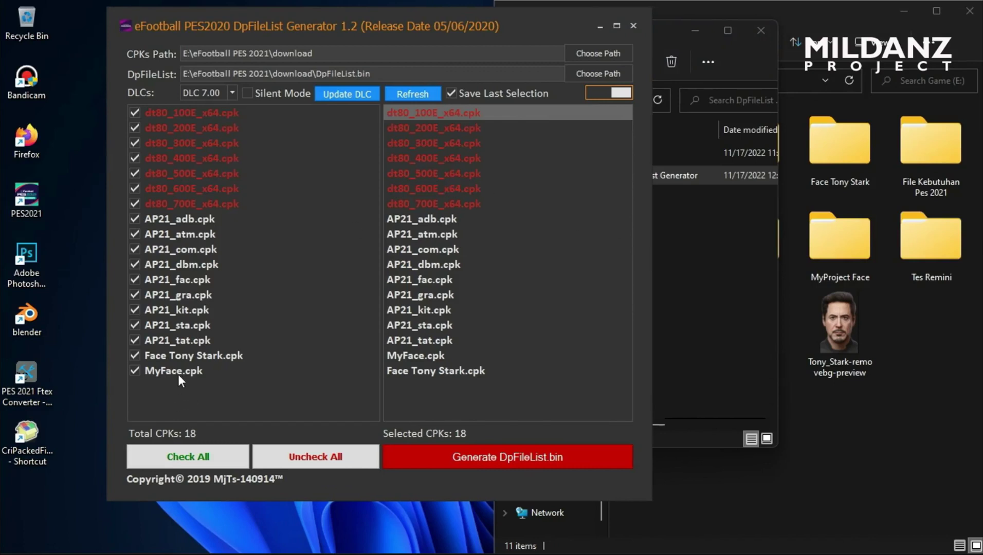
left_click(157, 357)
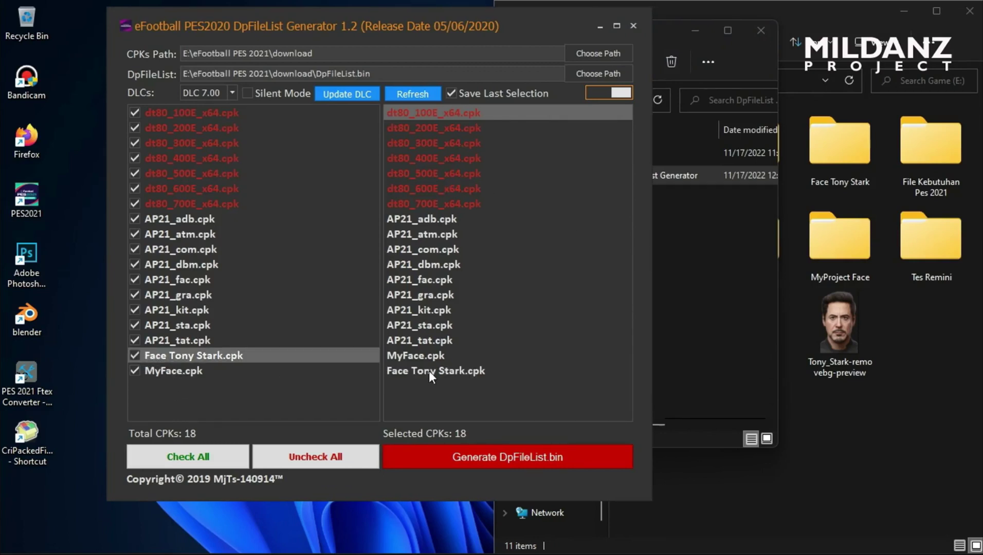
left_click(460, 453)
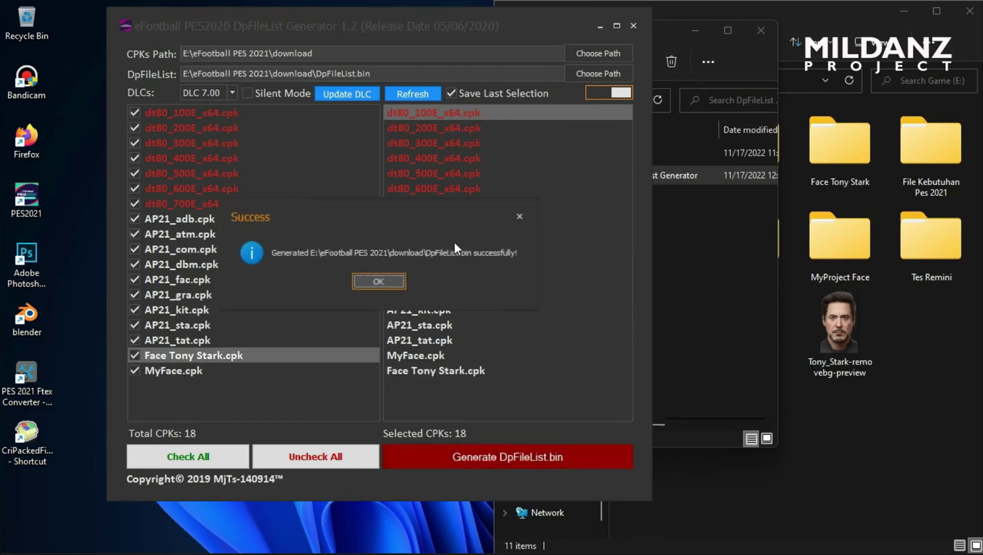
left_click(389, 281)
left_click(632, 26)
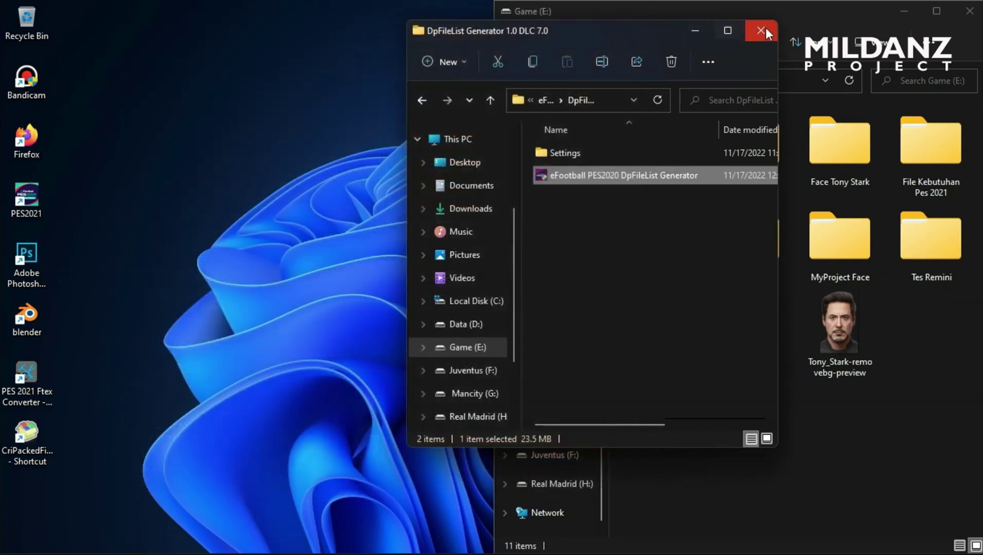
left_click(763, 28)
Step: Launch PES2021 and enter the Players section of its Edit mode, loading the edited data
double_click(31, 205)
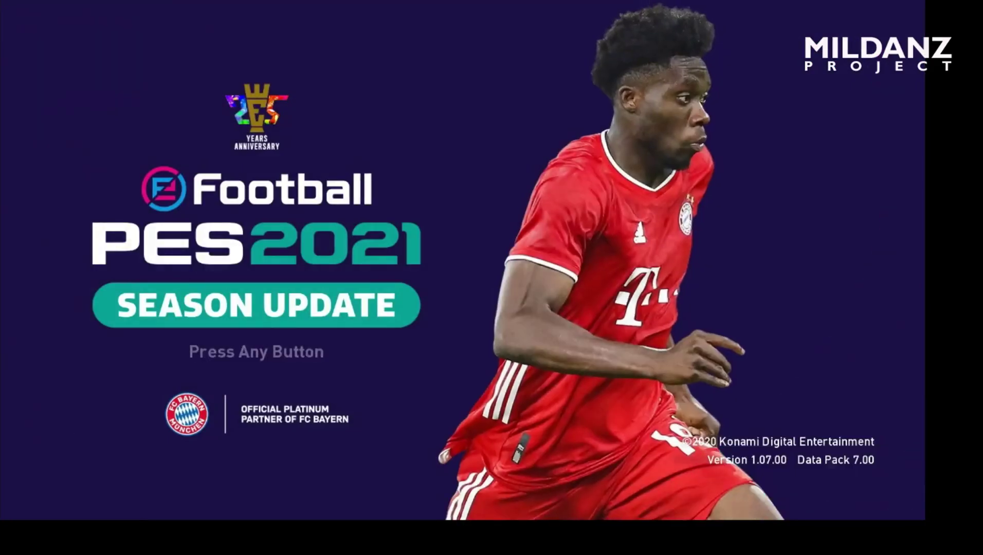
key("Return")
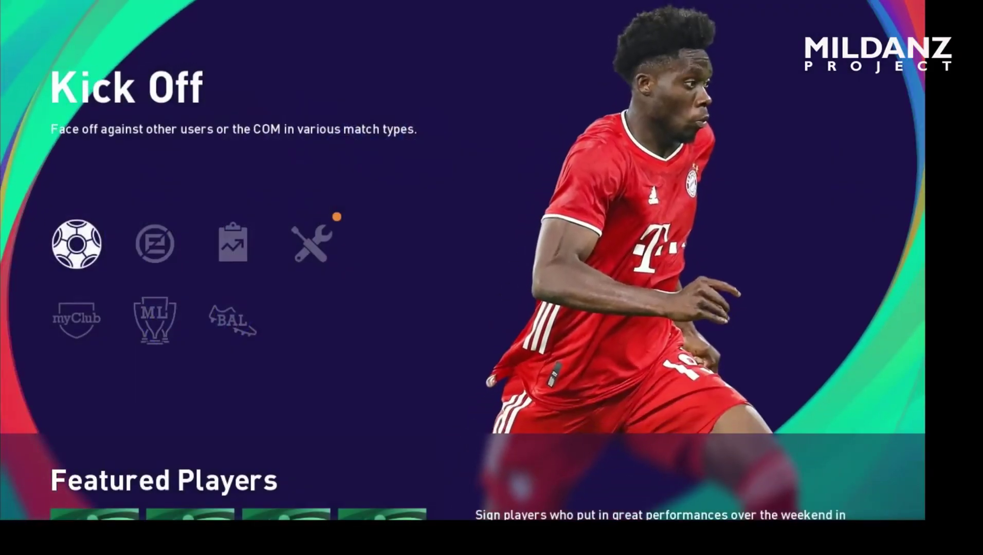
key("Right")
key("Right")
key("Right")
key("Return")
key("Return")
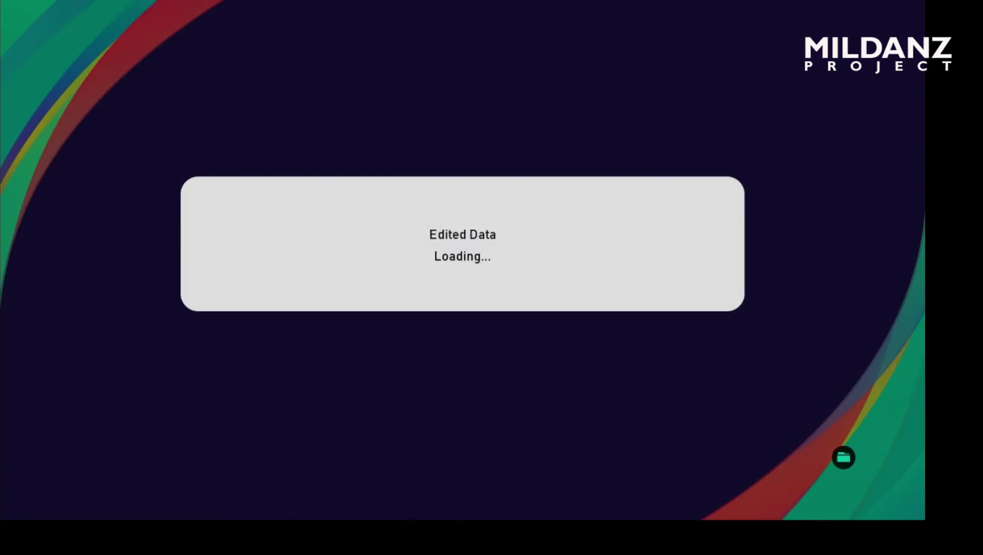
key("Return")
key("Return")
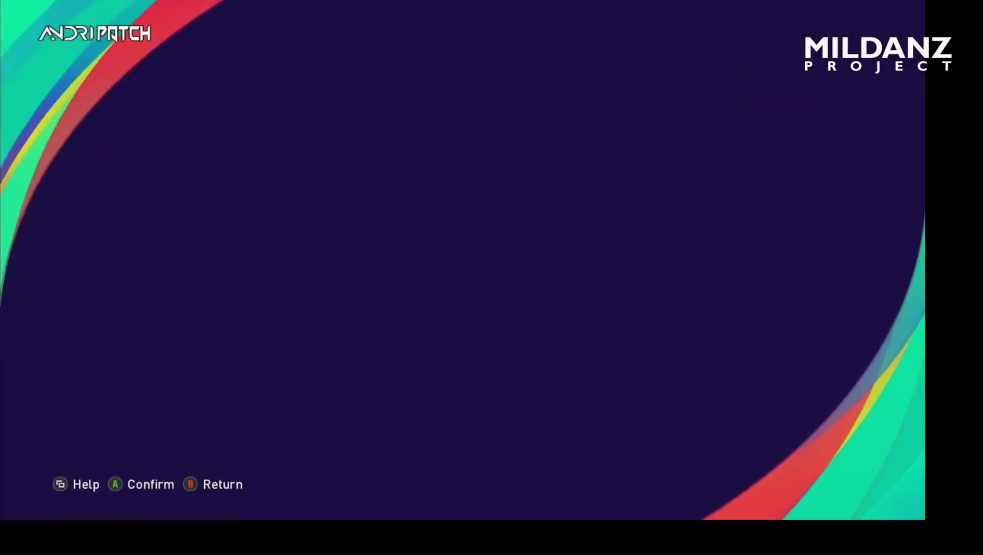
key("Return")
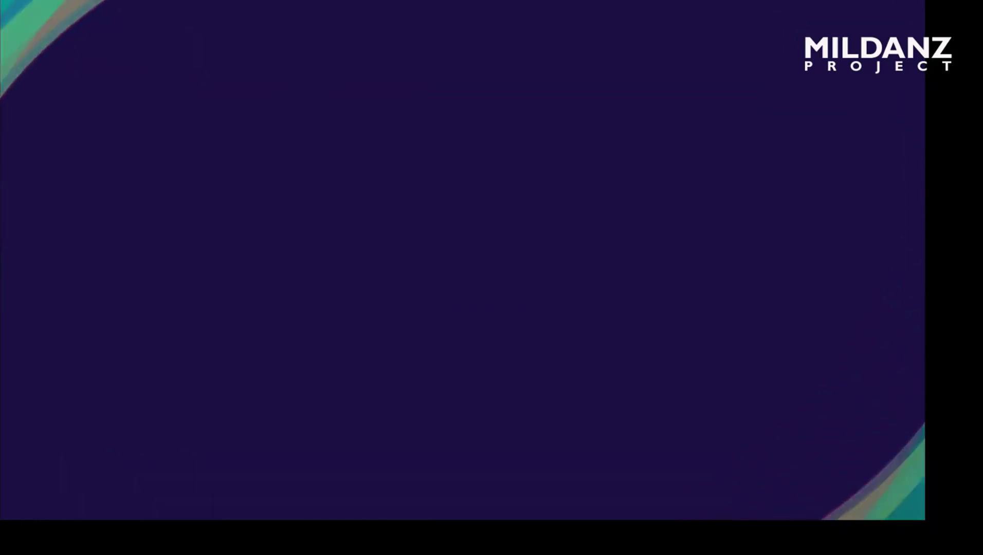
Step: Find Como among the Serie BKT teams in the player editor's team selection
key("Down")
key("Down")
key("Down")
key("Down")
key("Down")
key("Down")
key("Return")
key("Down")
key("Down")
key("Down")
key("Down")
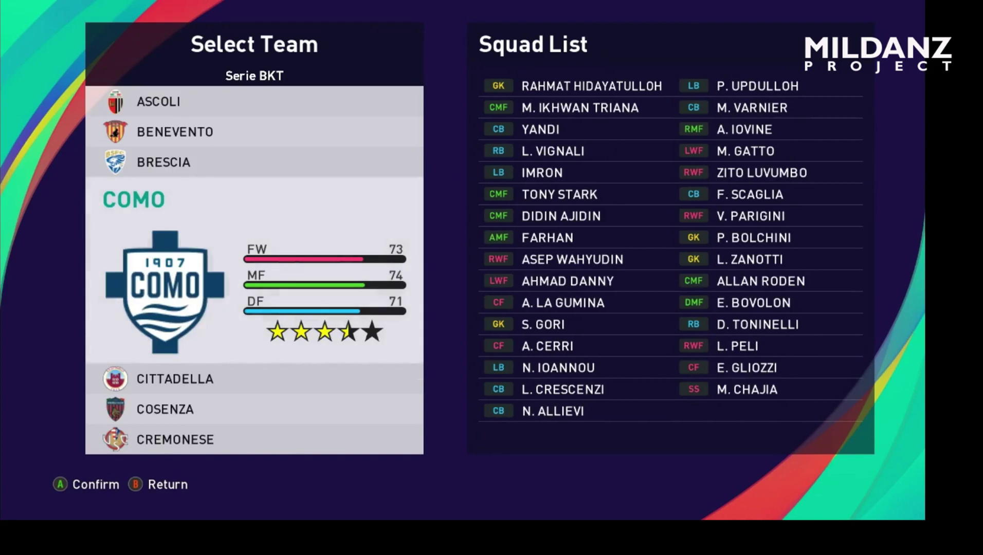
Step: Open Como's player list and examine Tony Stark's face and player info
key("Return")
key("Down")
key("Down")
key("Down")
key("Down")
key("Down")
key("Down")
key("Down")
key("Down")
key("Down")
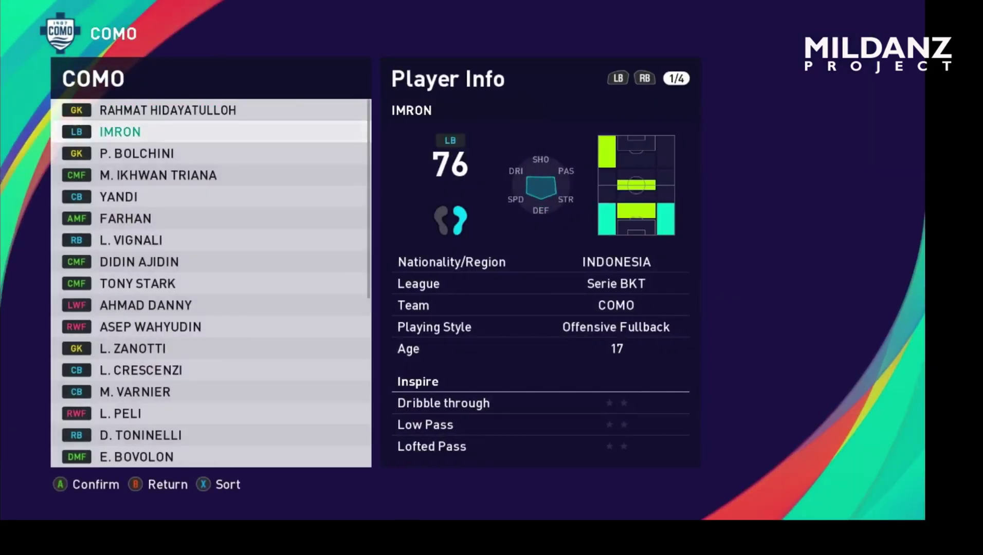
key("Up")
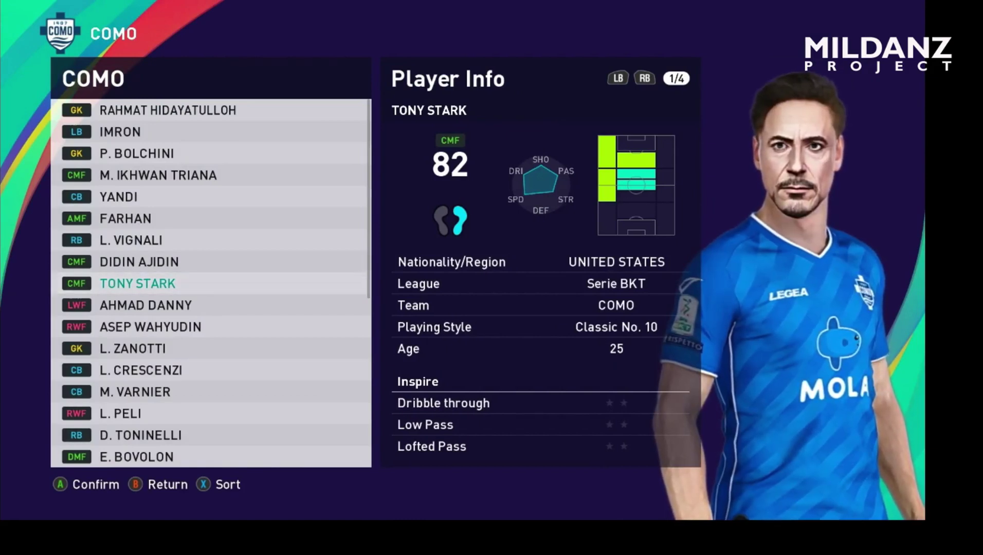
key("Return")
key("Escape")
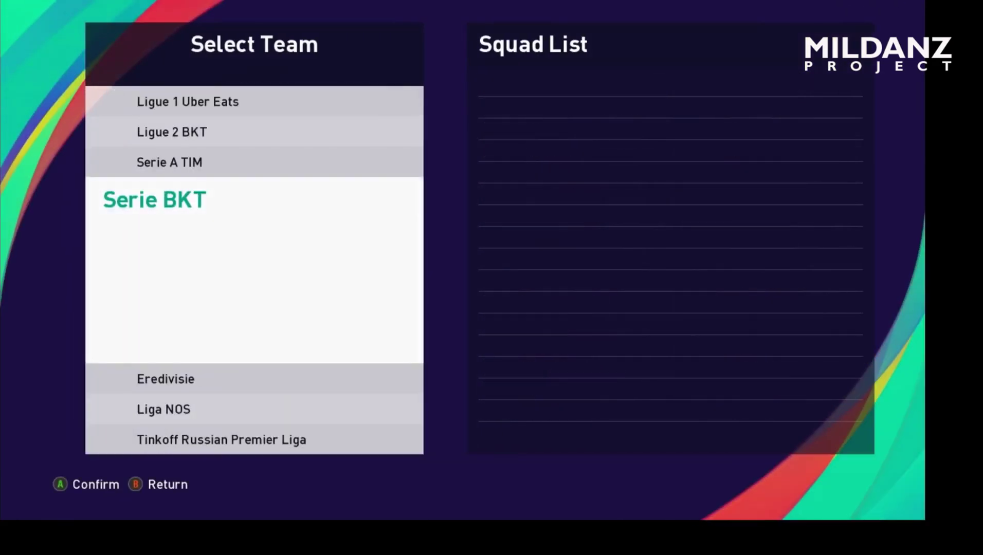
Step: Return to the Edit Menu and open the Teams section
key("Escape")
key("Up")
key("Return")
key("Down")
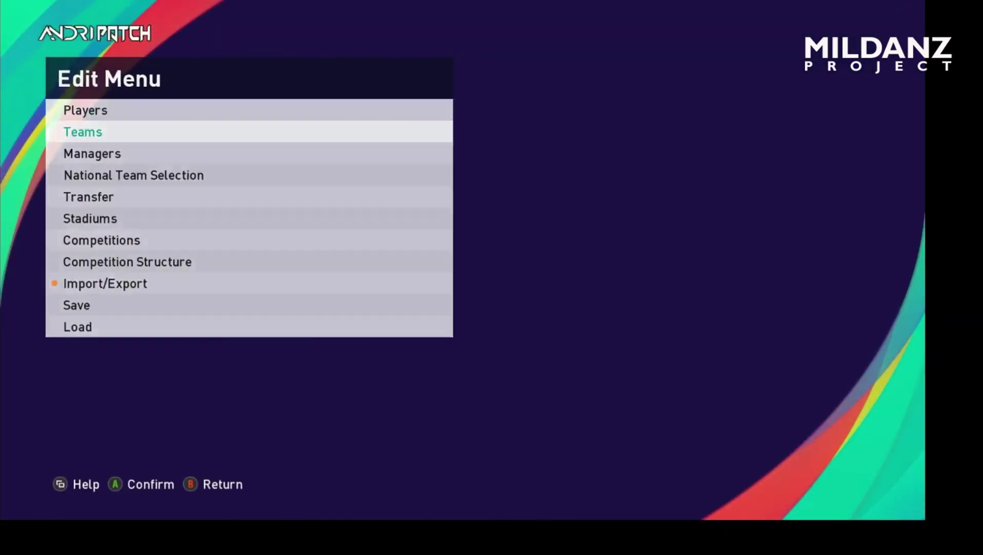
key("Return")
Step: Open Como from Serie BKT to view its team editing options
key("Down")
key("Down")
key("Down")
key("Down")
key("Down")
key("Down")
key("Down")
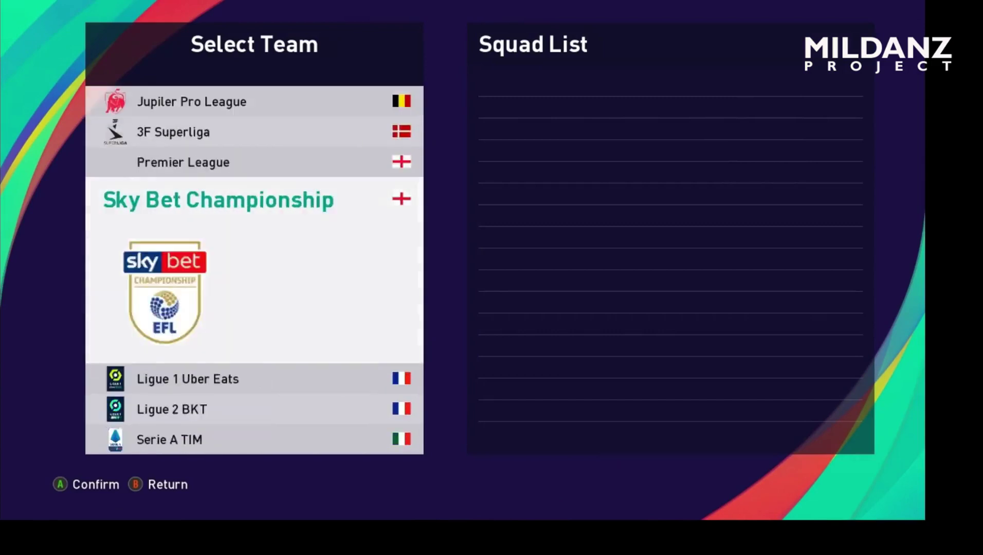
key("Return")
key("Down")
key("Down")
key("Down")
key("Return")
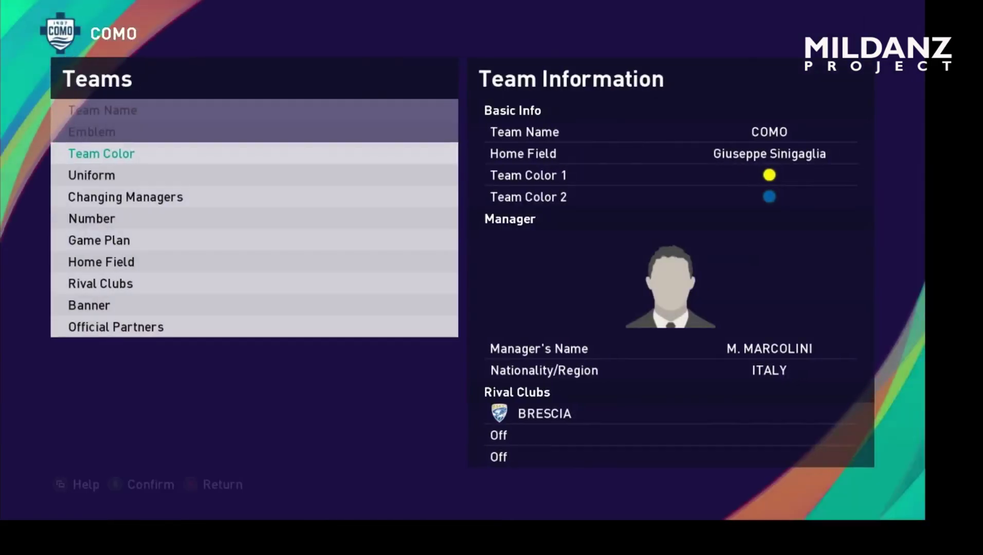
Step: Open Como's Game Plan
key("Down")
key("Down")
key("Down")
key("Down")
key("Return")
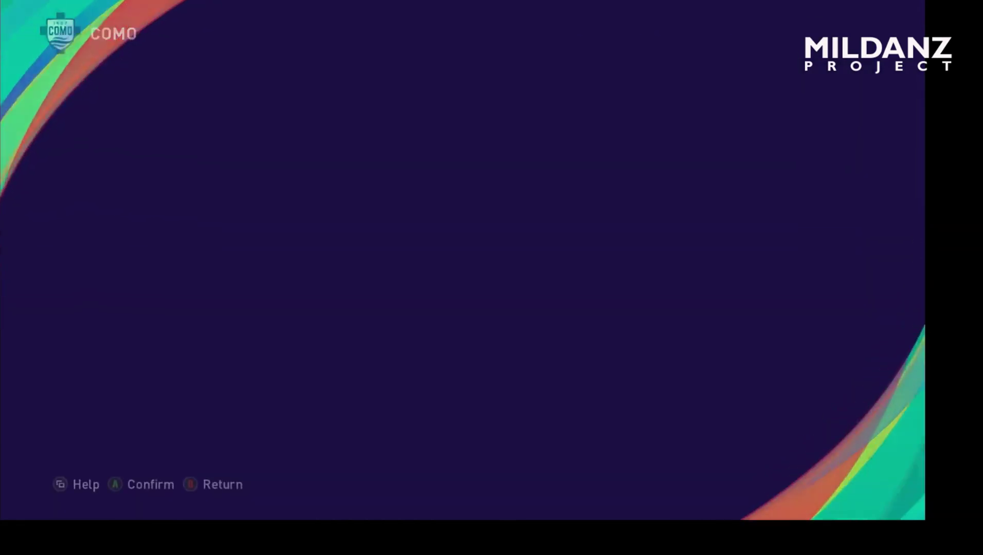
Step: Open Como's Team Sheet/Edit Position, highlight Tony Stark to examine his miniface, and leave the team's editing options
key("Return")
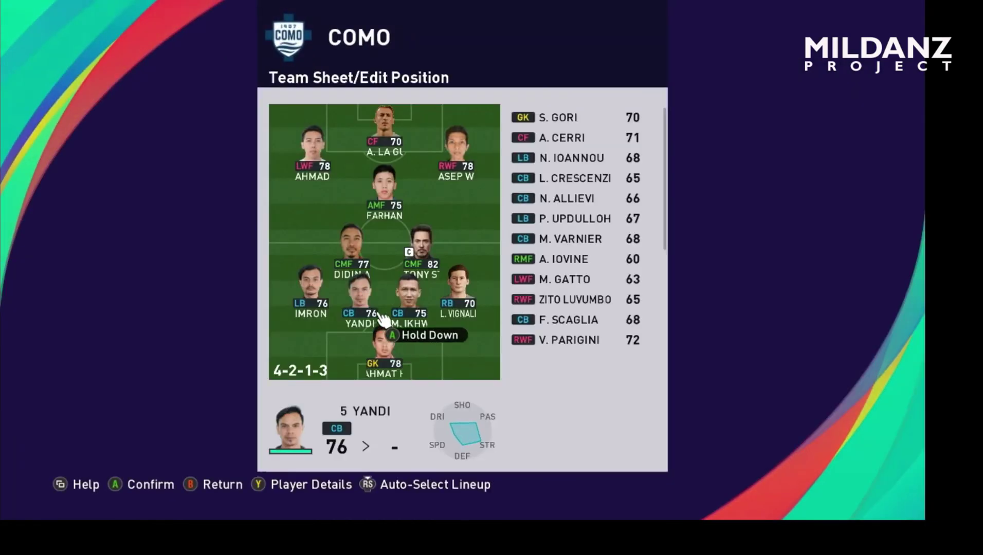
key("Right")
key("Up")
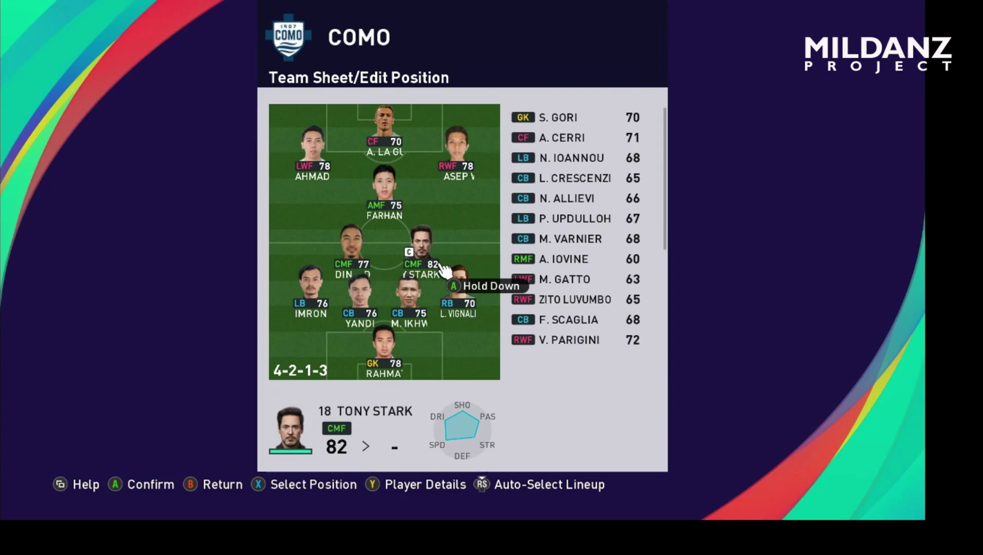
key("Escape")
key("Escape")
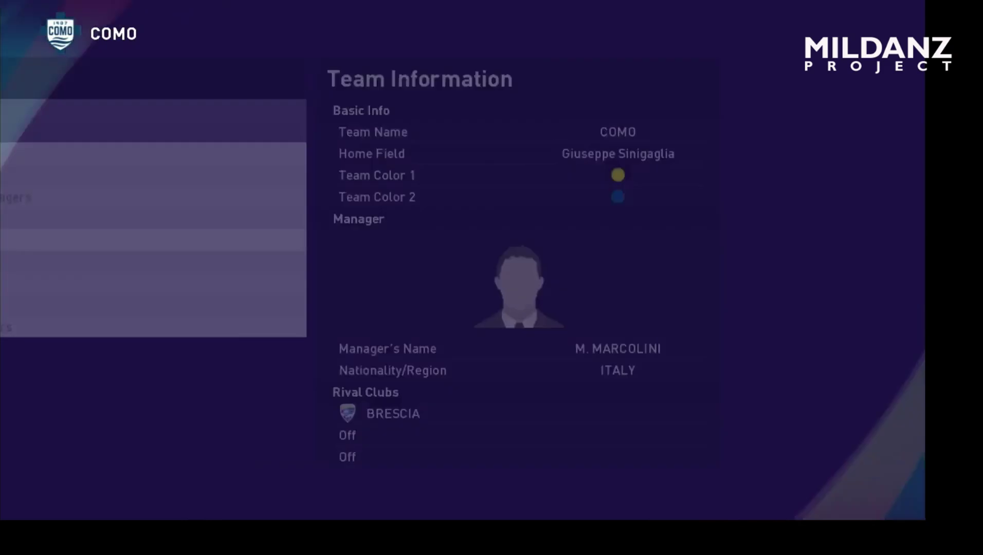
key("Escape")
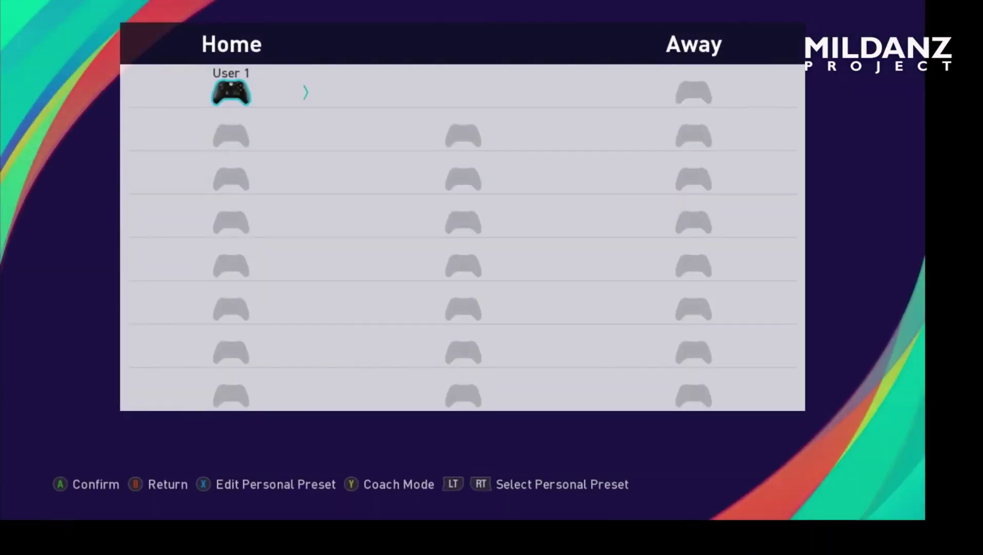
Step: Assign User 1 to the home side and choose Como from Serie BKT as the home team
key("Return")
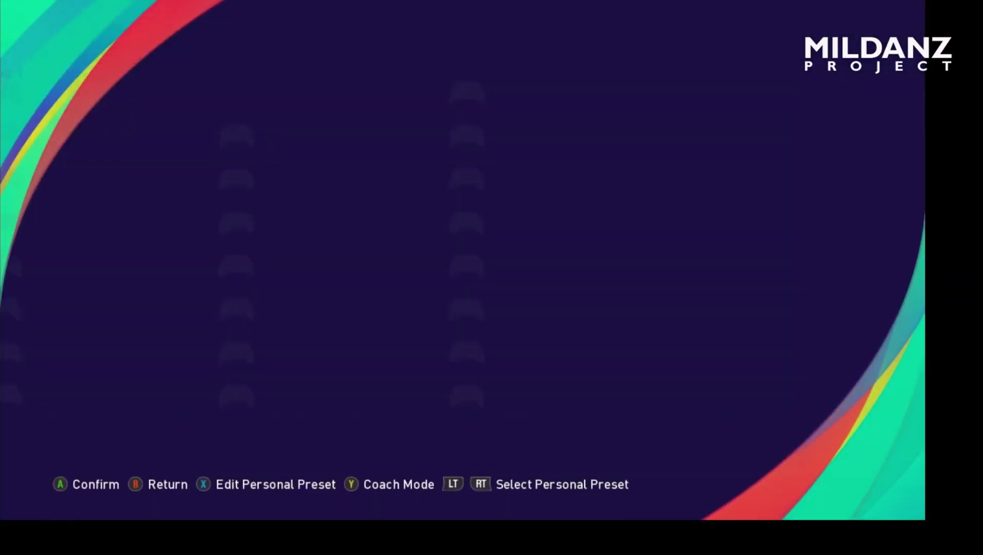
key("Return")
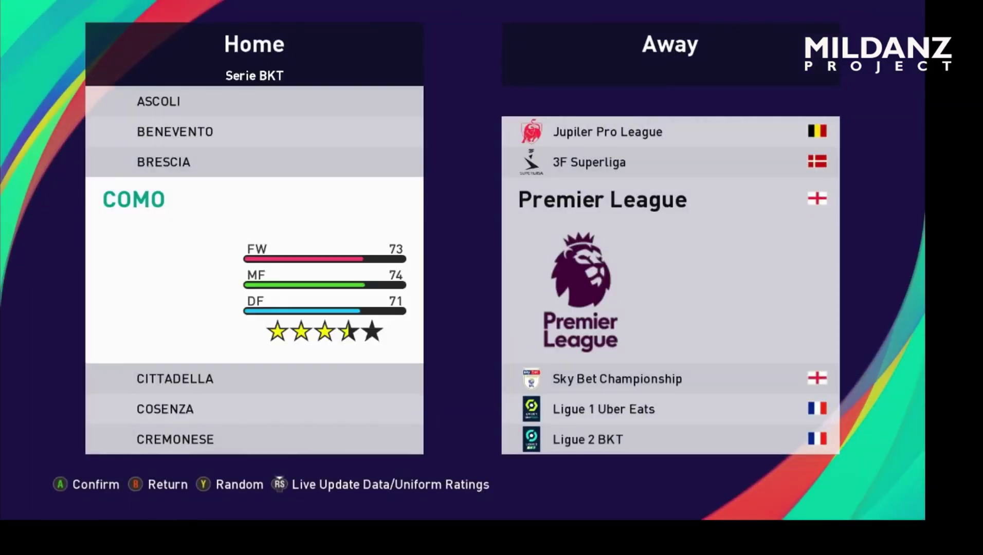
key("Return")
Step: Choose Serie A TIM as the league for the away team
key("Down")
key("Down")
key("Down")
key("Down")
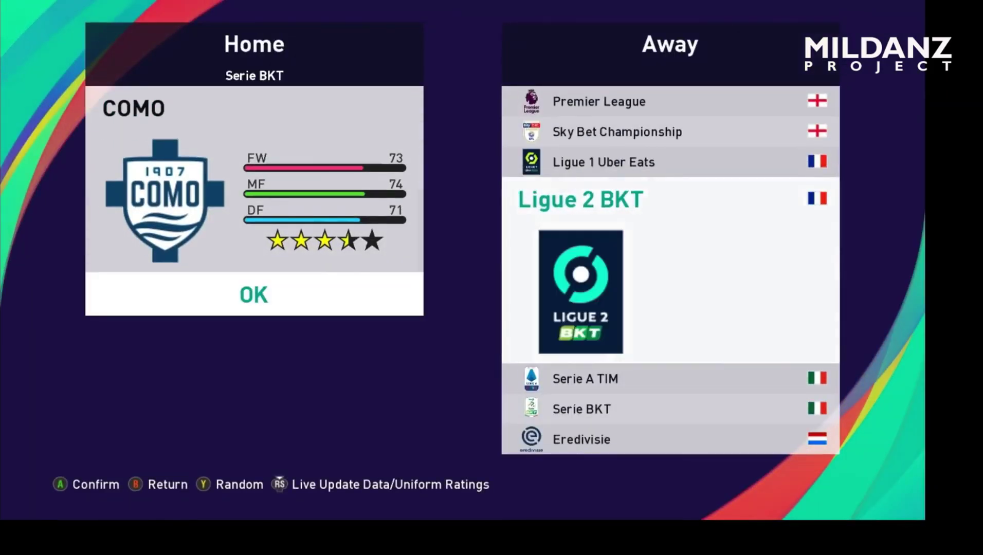
key("Return")
Step: Go through the Serie A TIM clubs to Napoli for the away side
key("Down")
key("Down")
key("Down")
key("Down")
key("Down")
key("Down")
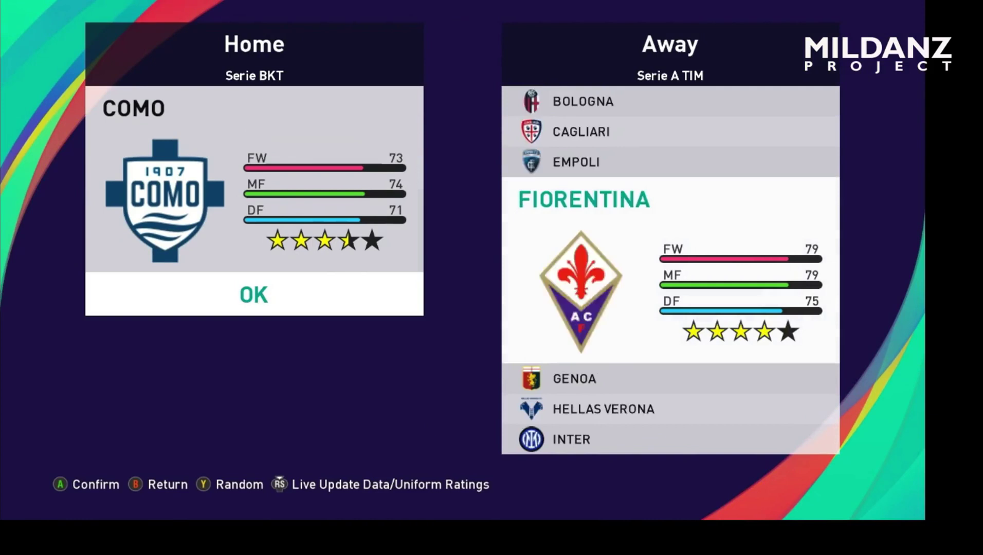
key("Down")
key("Down")
key("Down")
key("Down")
key("Down")
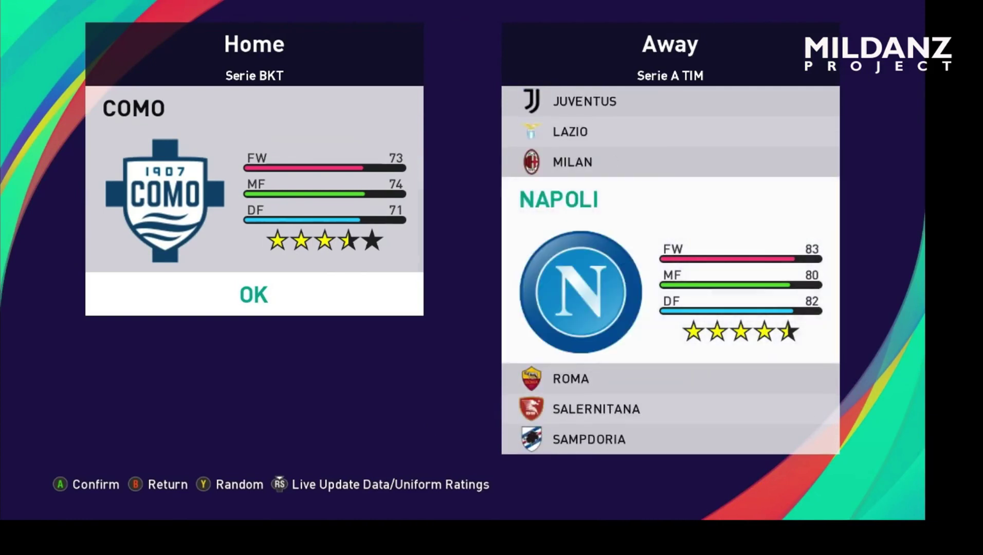